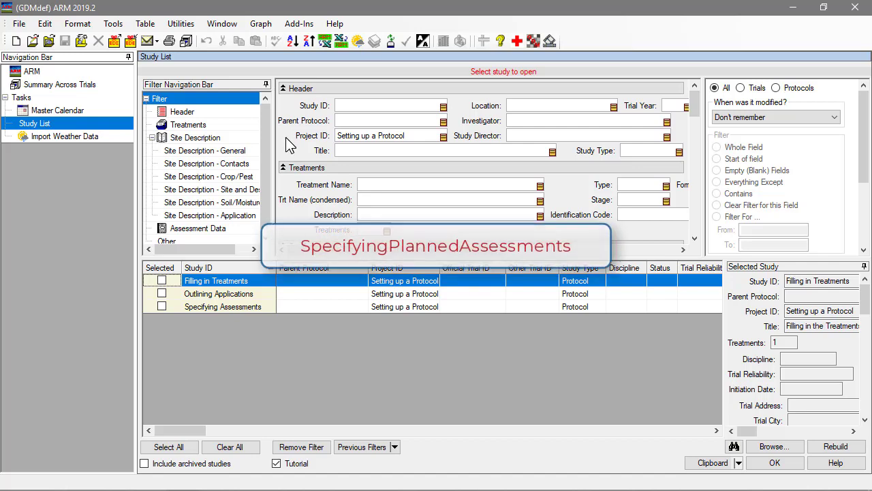
Step: Open the Specifying Assessments study and display its empty Assessment Data sheet
click(273, 310)
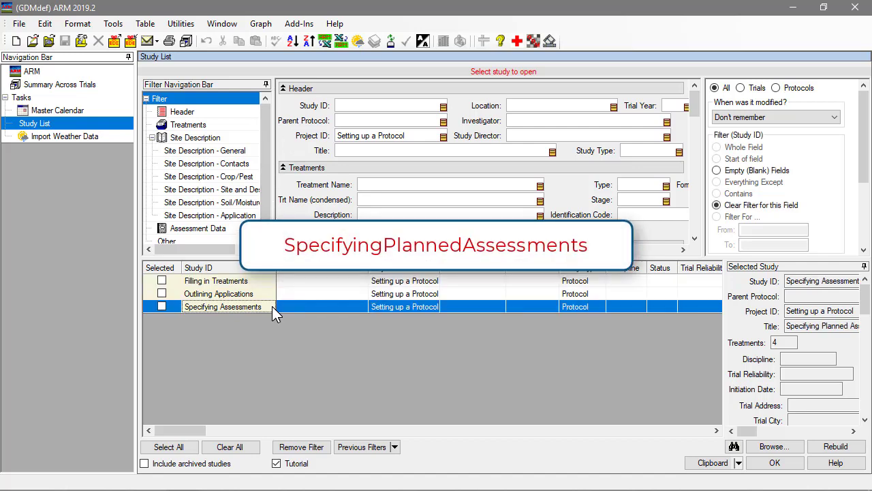
double_click(271, 307)
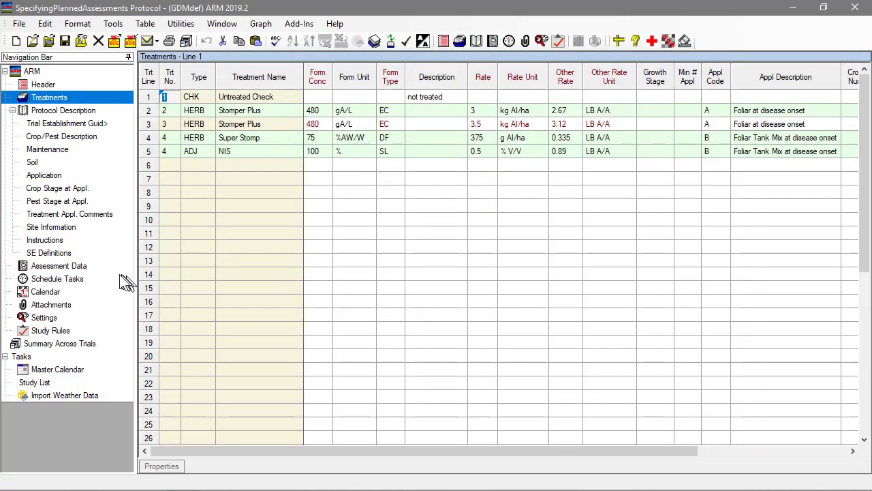
click(98, 266)
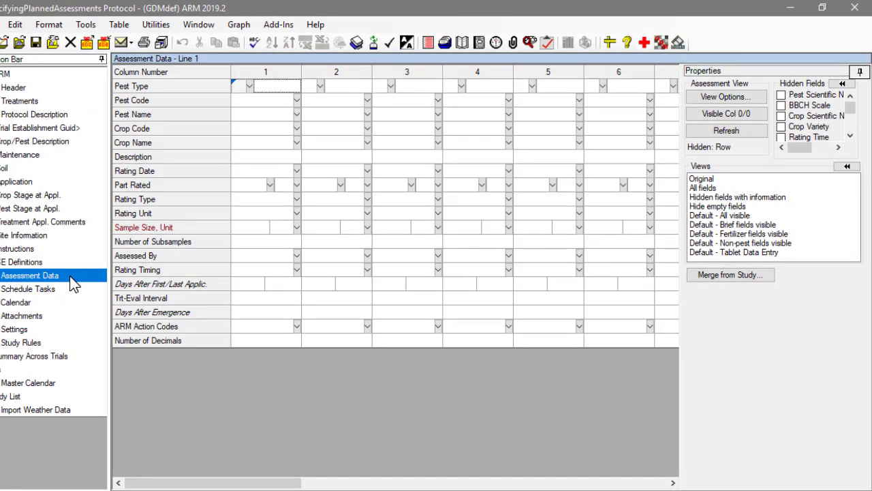
Step: Set column 1's Pest Type to W Weed
click(250, 88)
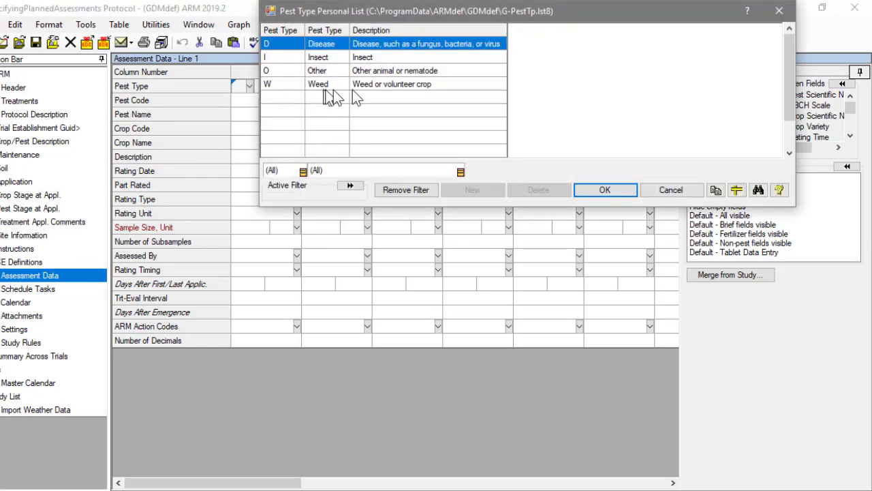
click(454, 86)
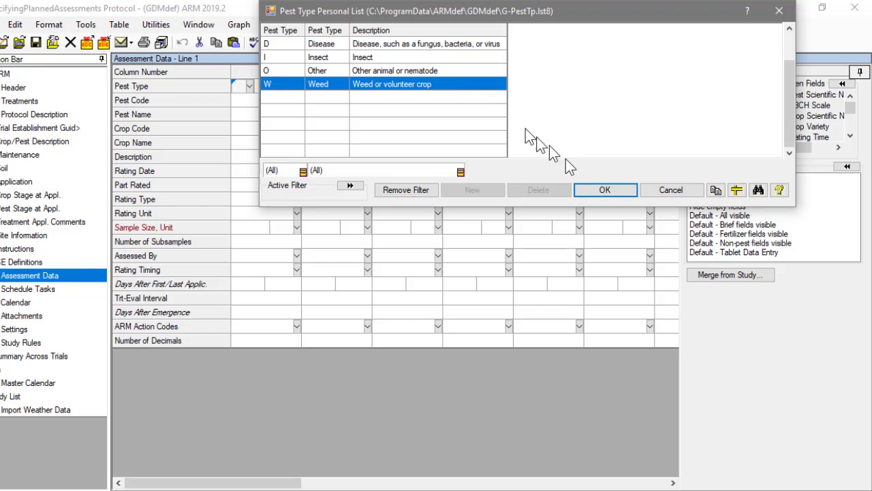
click(619, 189)
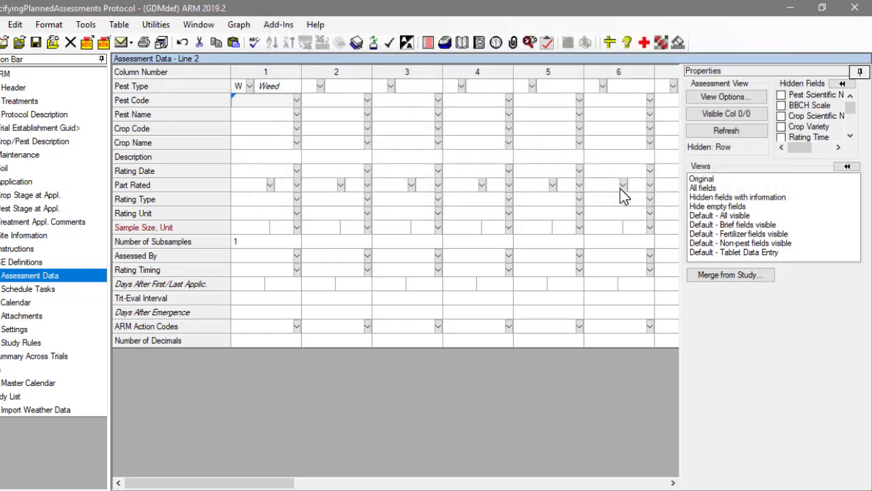
Step: Filter the pest list for 'palmer' and choose Palmer amaranth, code AMAPA, for column 1
click(298, 101)
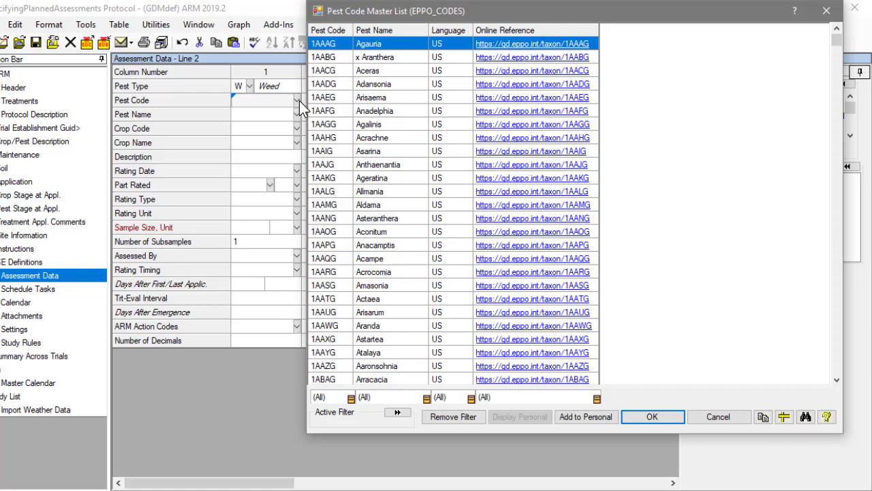
right_click(395, 48)
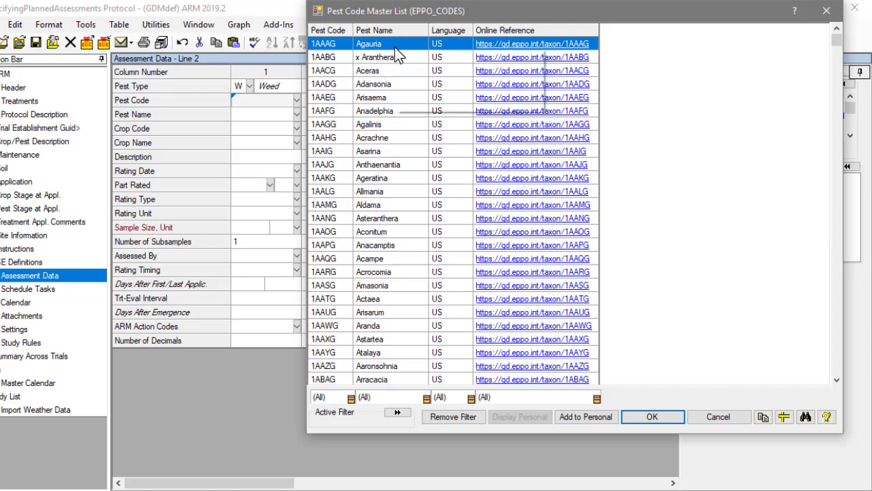
click(420, 71)
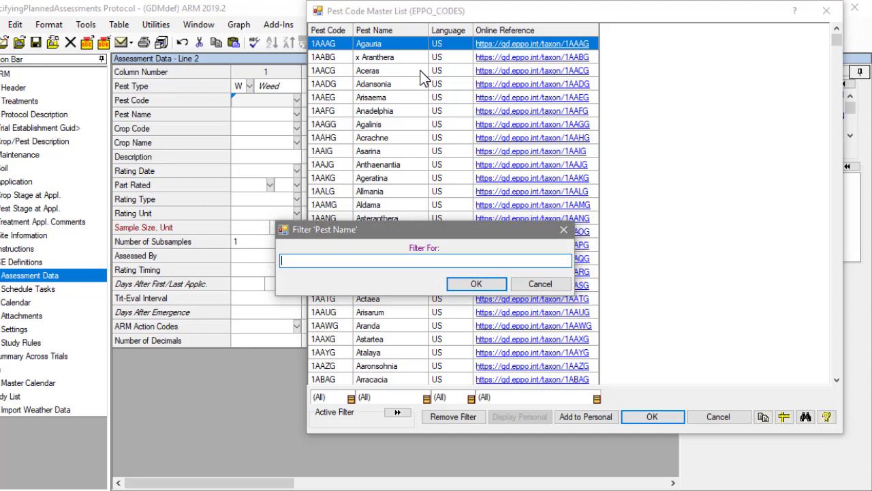
text(palmer)
key(Return)
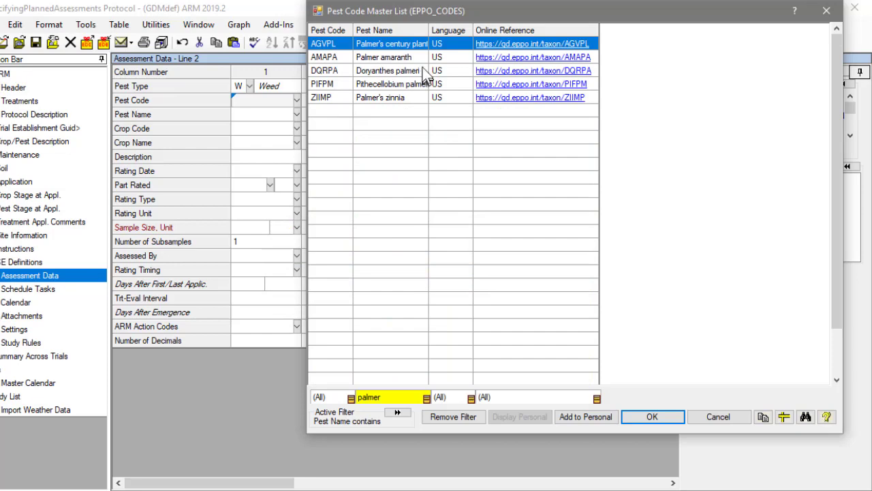
click(420, 59)
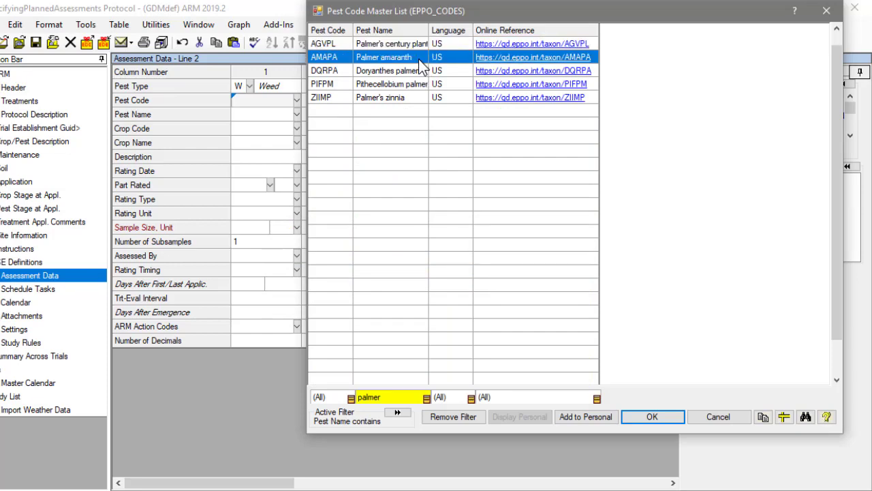
click(652, 416)
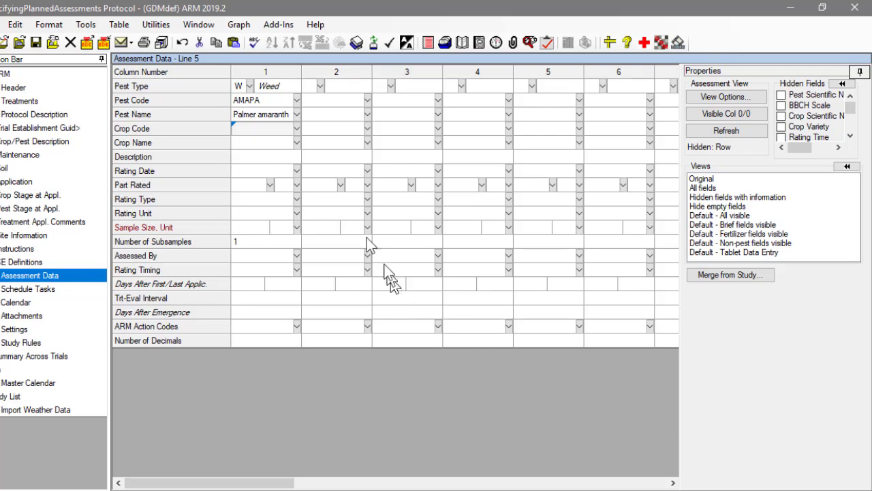
Step: Enter 'Pest Stand Count' as column 1's Description
click(272, 159)
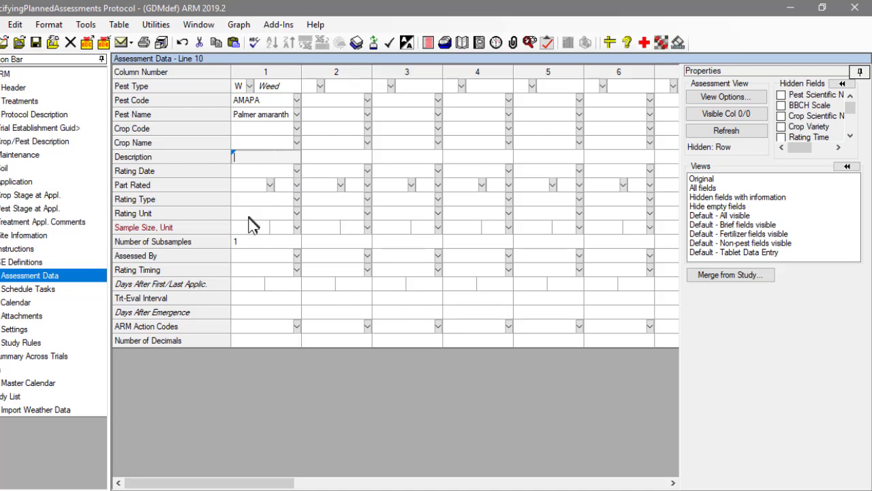
text(Pest Stand Count)
key(Return)
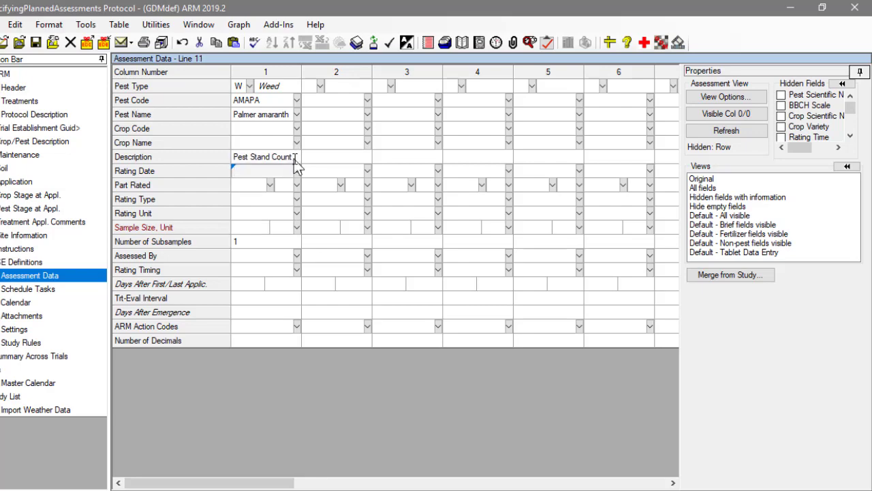
Step: Set column 1's Part Rated to PLANT with P, pest is part rated
click(271, 185)
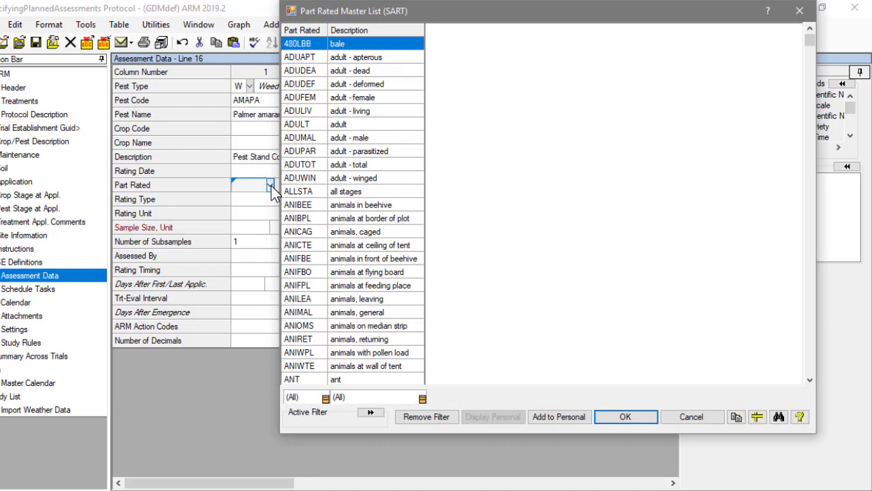
text(plant)
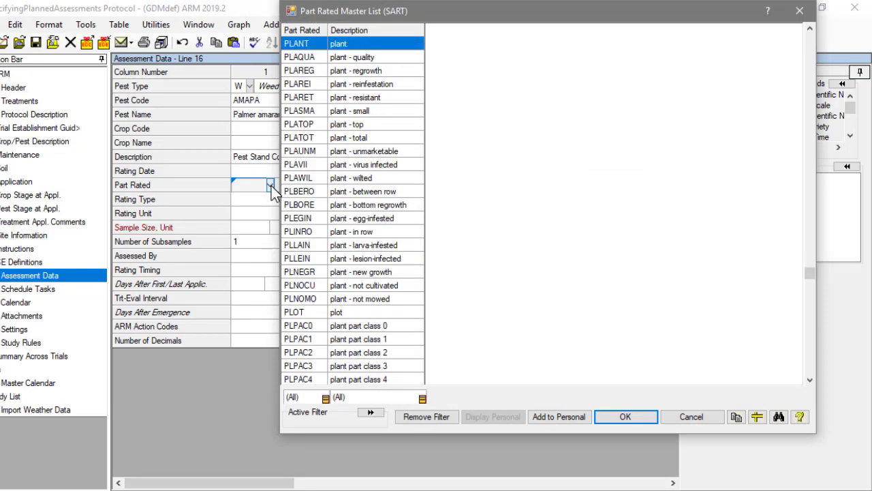
click(640, 416)
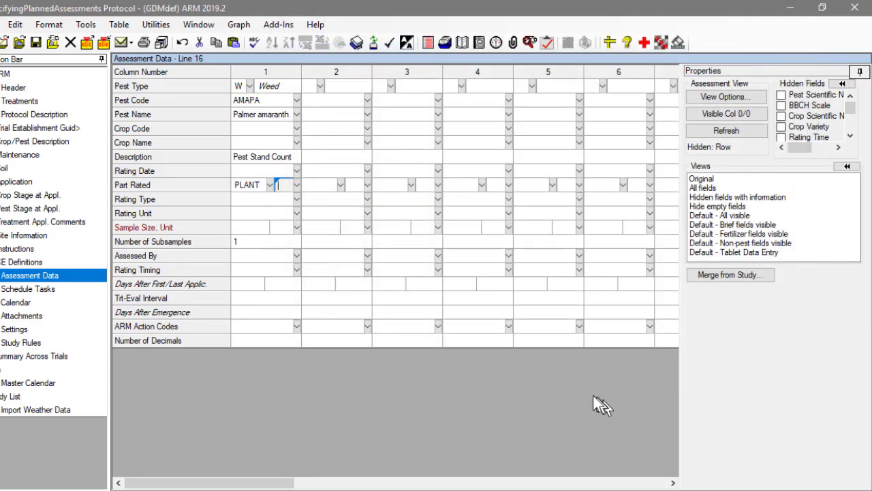
click(298, 185)
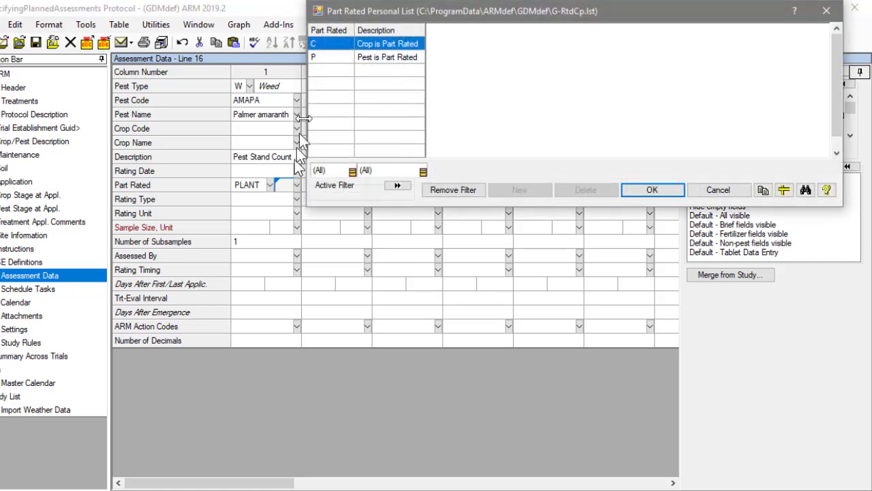
click(334, 57)
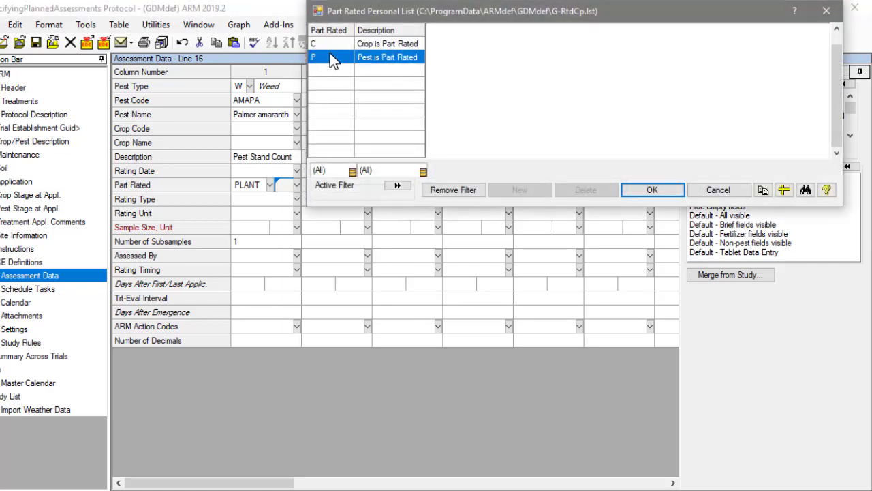
click(669, 192)
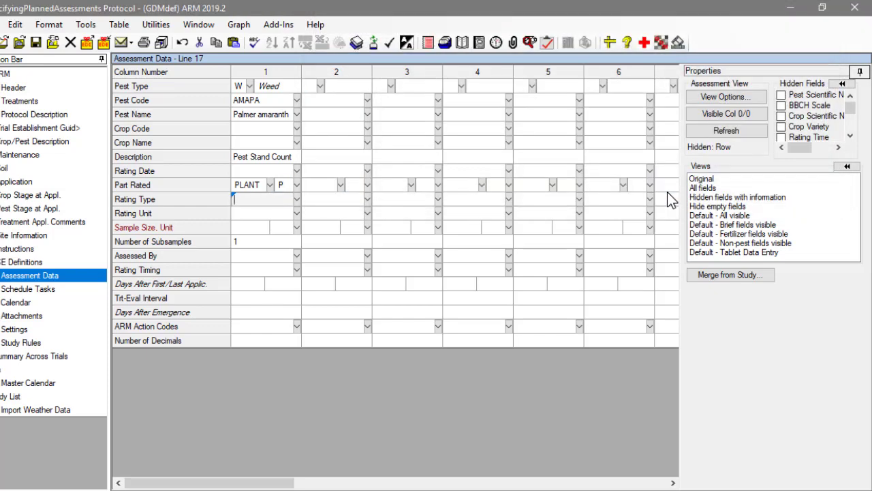
Step: Set column 1's Rating Type to COUPLA plant count and Rating Unit to PLANT
click(297, 199)
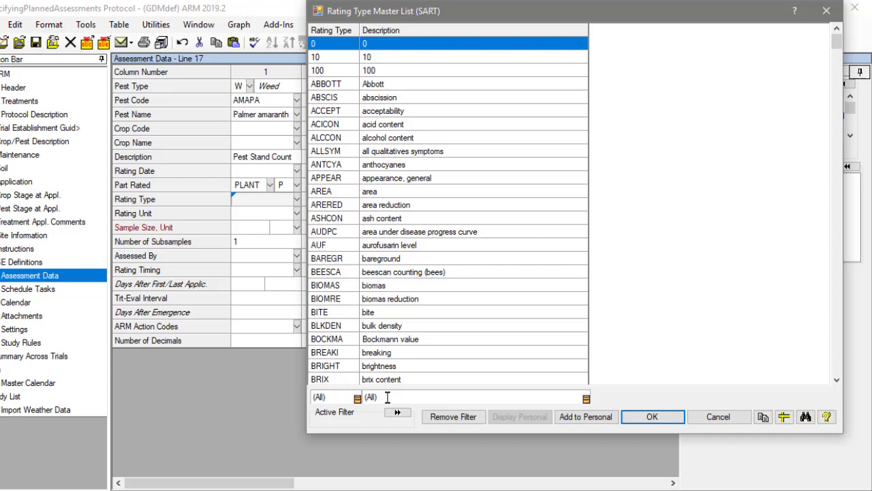
text(Count)
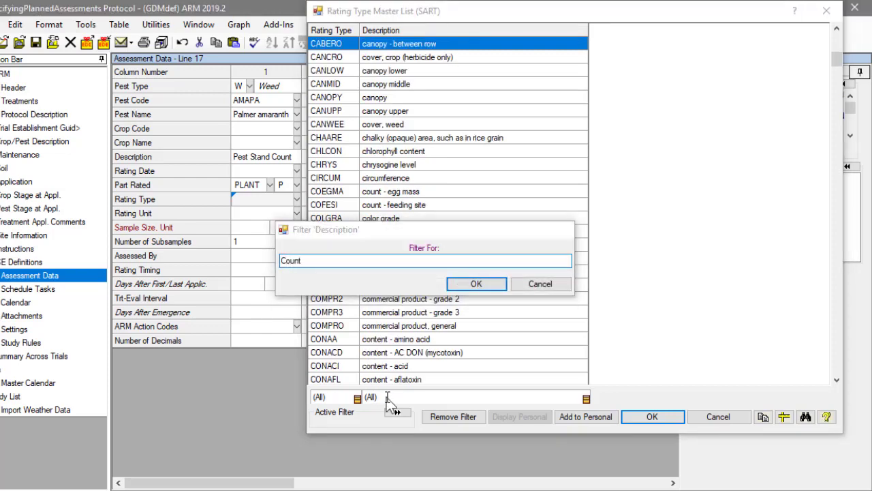
key(Return)
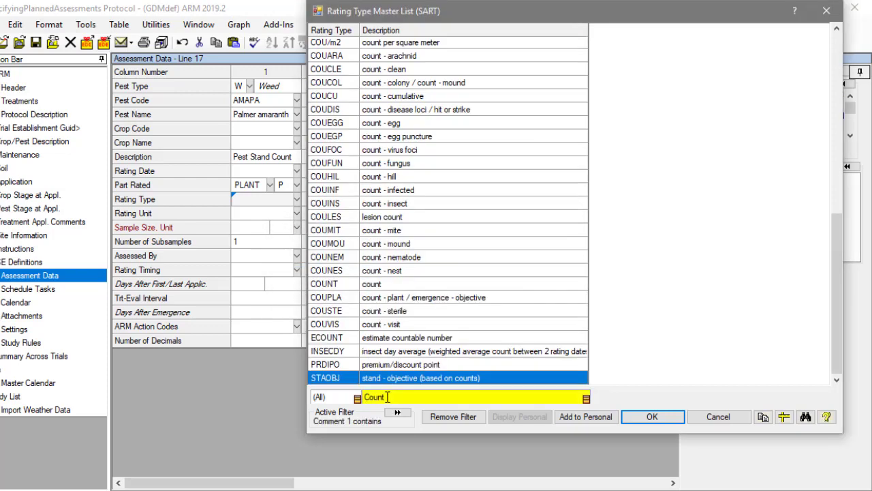
click(500, 299)
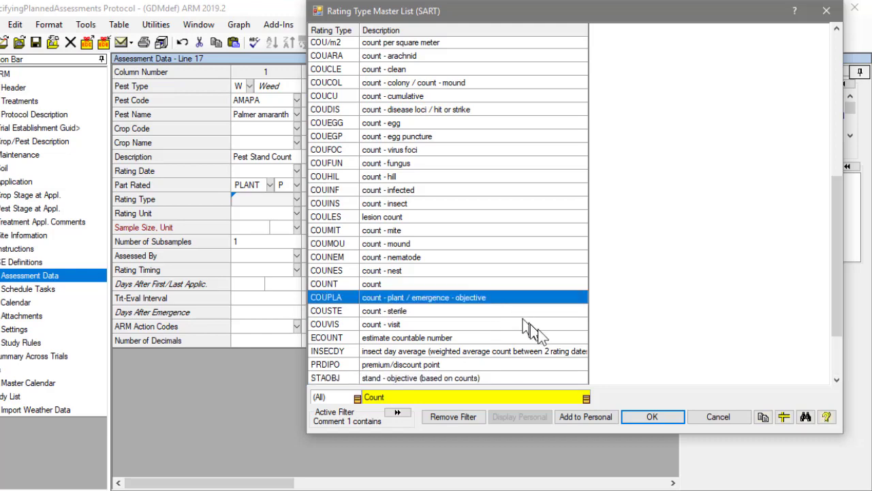
click(668, 417)
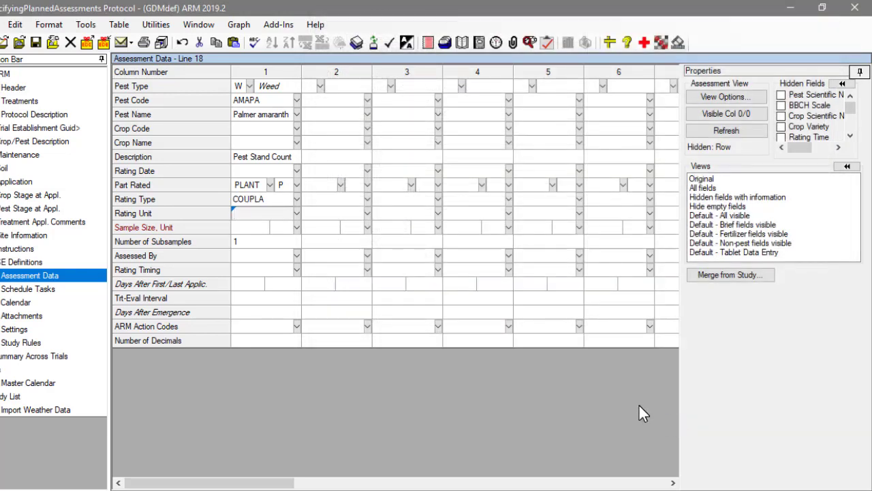
click(297, 213)
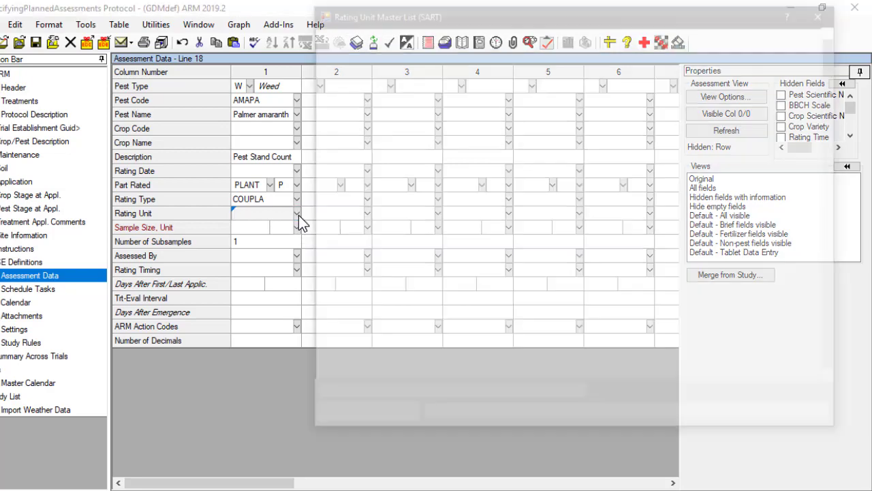
text(plant)
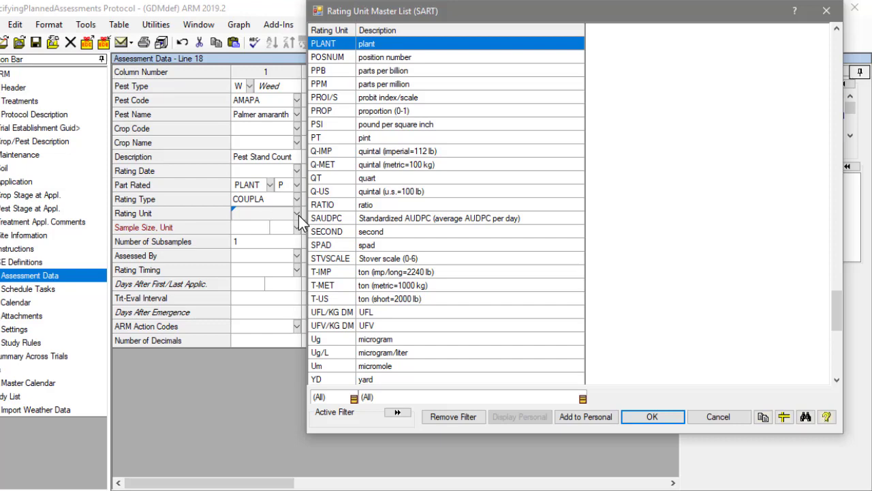
click(666, 417)
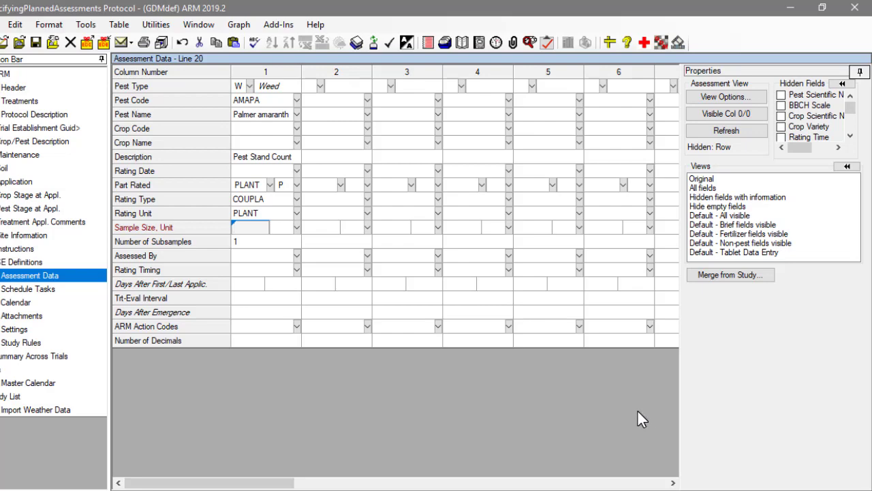
Step: Enter a Sample Size of 1 with unit PLOT
text(1)
click(284, 229)
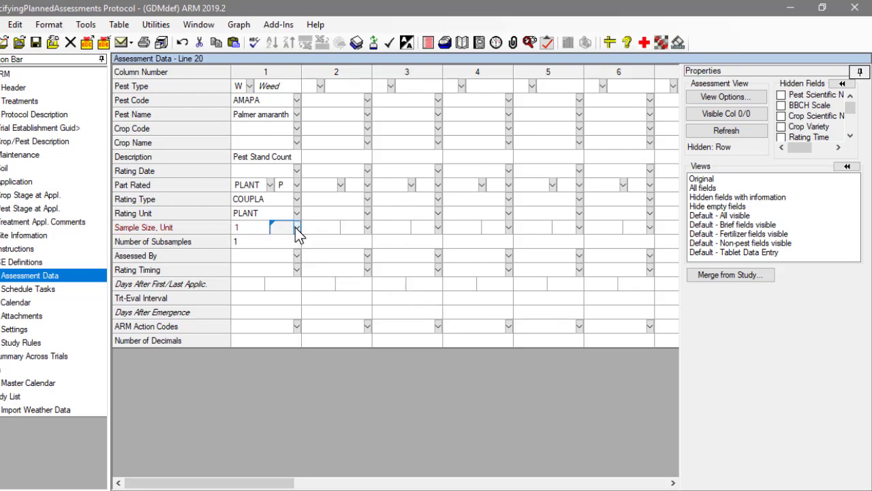
click(297, 229)
text(plot)
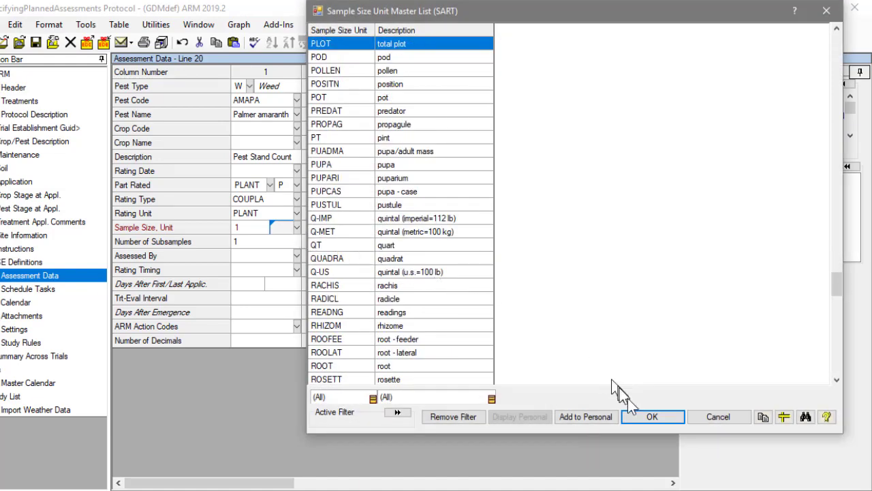
click(652, 417)
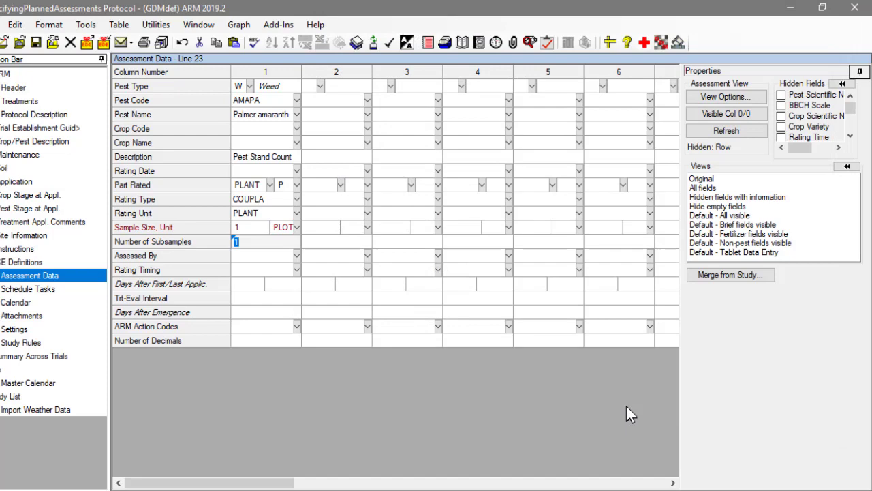
Step: Choose PE (Pre Emergence) from the Rating Timing personal list for column 1
click(297, 270)
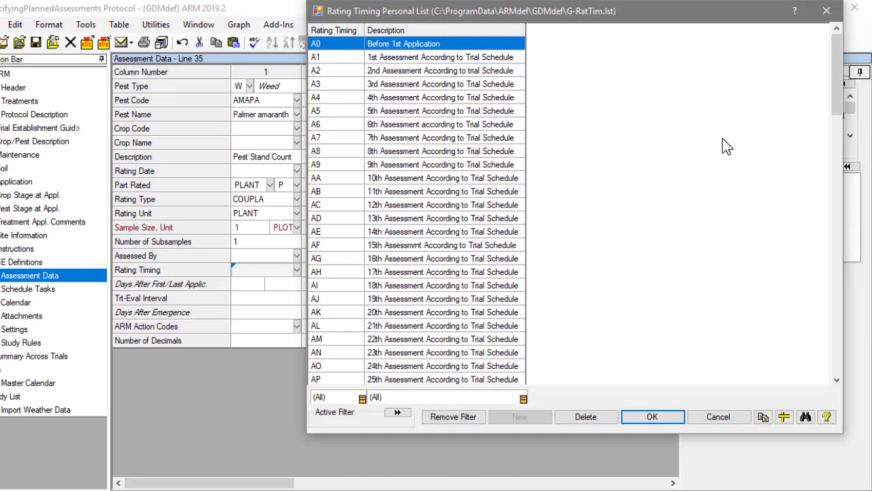
drag(840, 86, 824, 345)
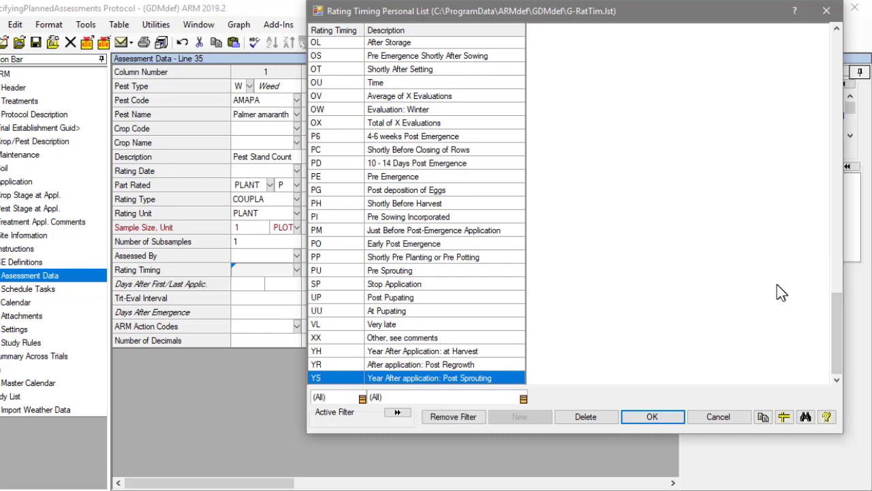
click(458, 176)
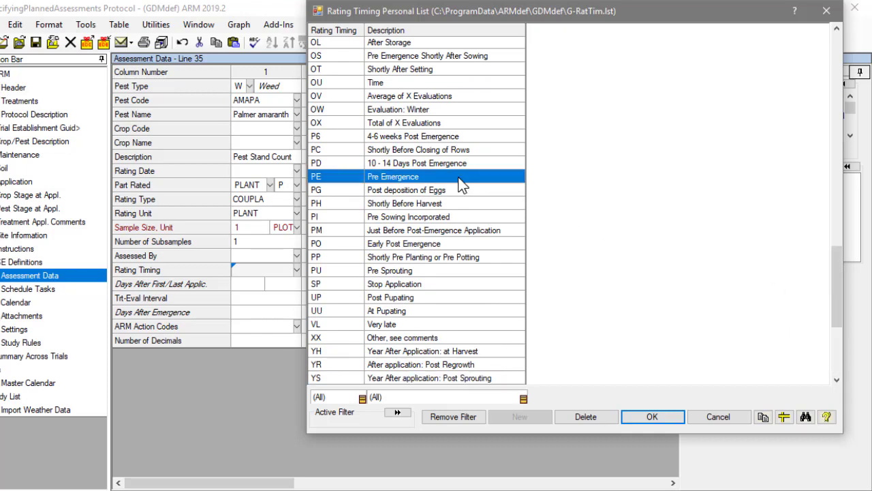
click(680, 421)
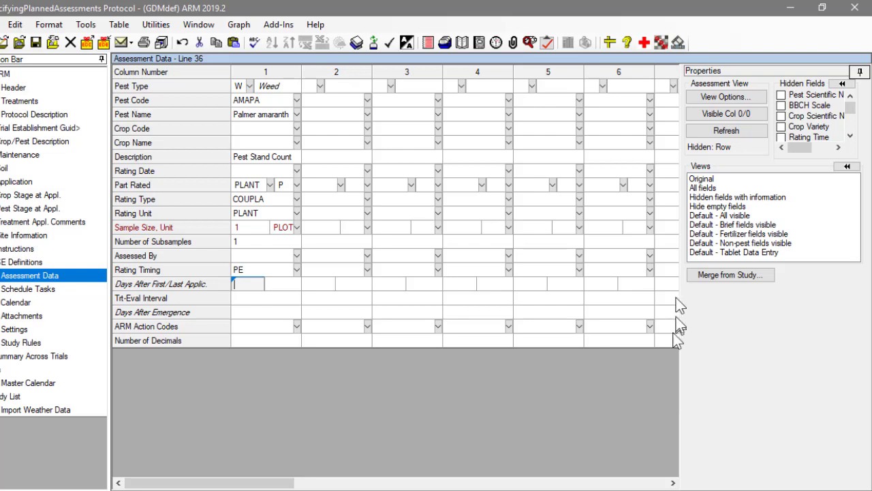
Step: Copy column 1's Palmer amaranth pest code and name into column 2
drag(286, 98, 283, 111)
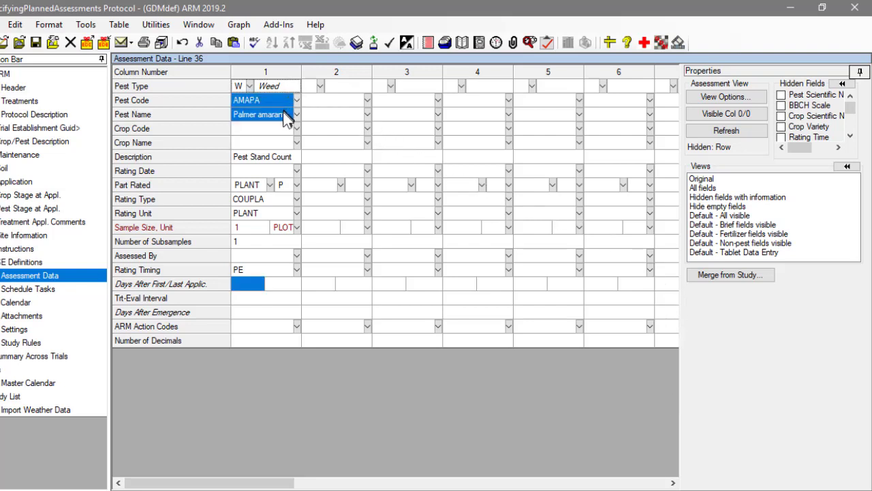
right_click(283, 108)
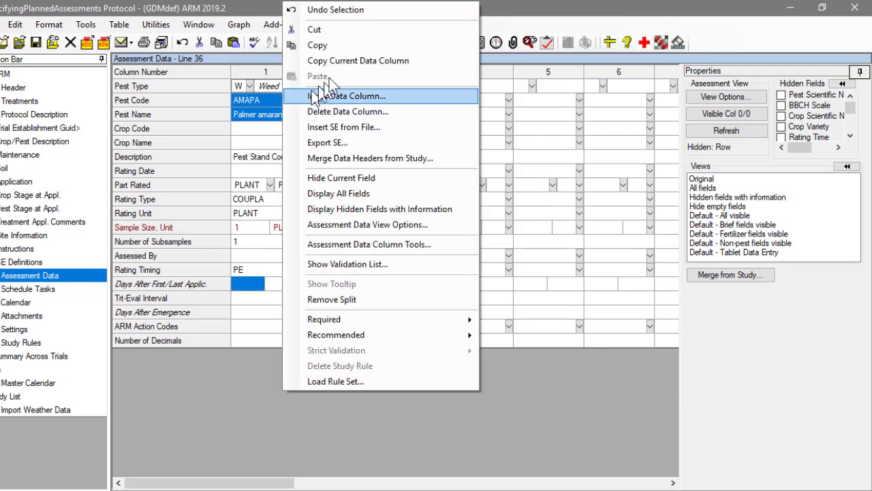
click(341, 49)
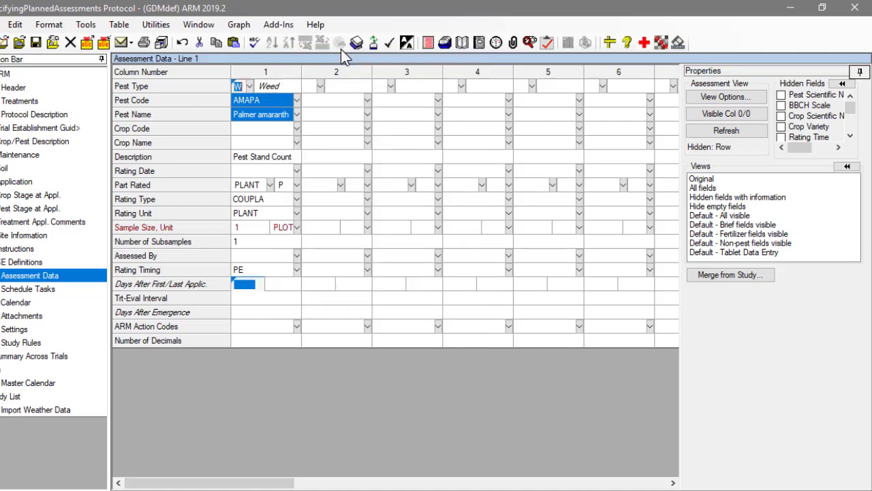
click(309, 86)
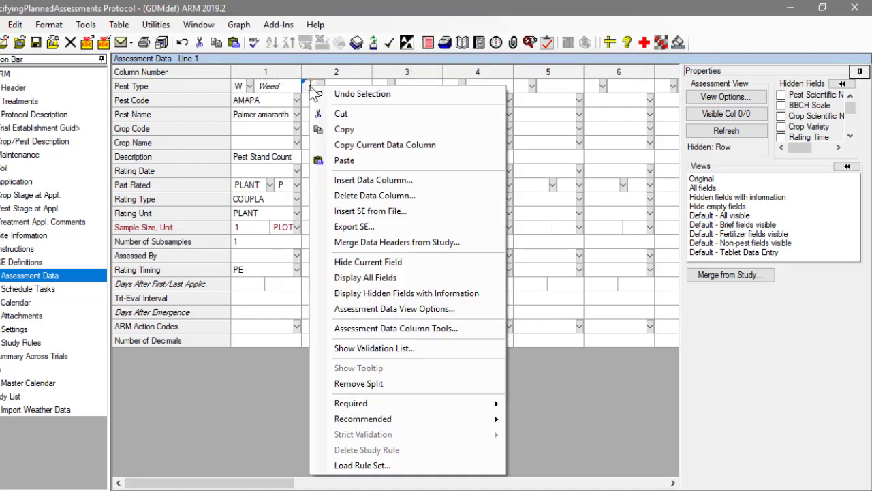
right_click(311, 90)
click(370, 161)
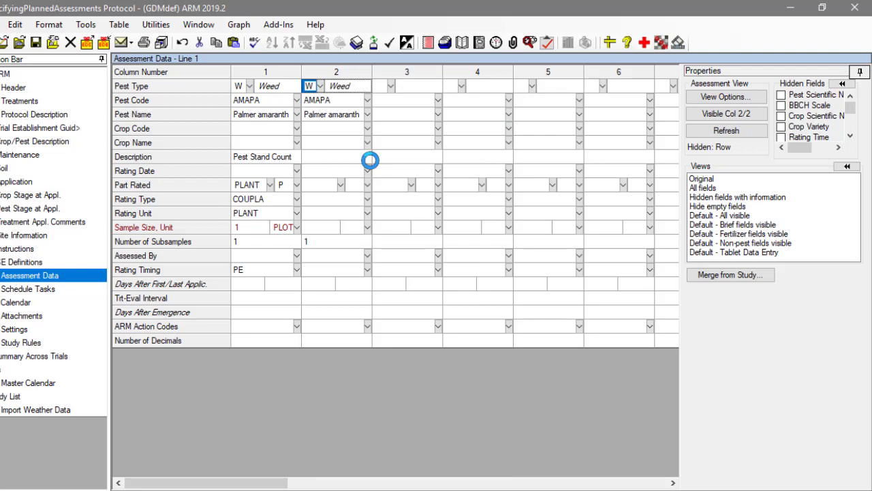
Step: Describe column 2 as '% Control - 1 week' with Part Rated PLANT, P
click(350, 161)
text(% )
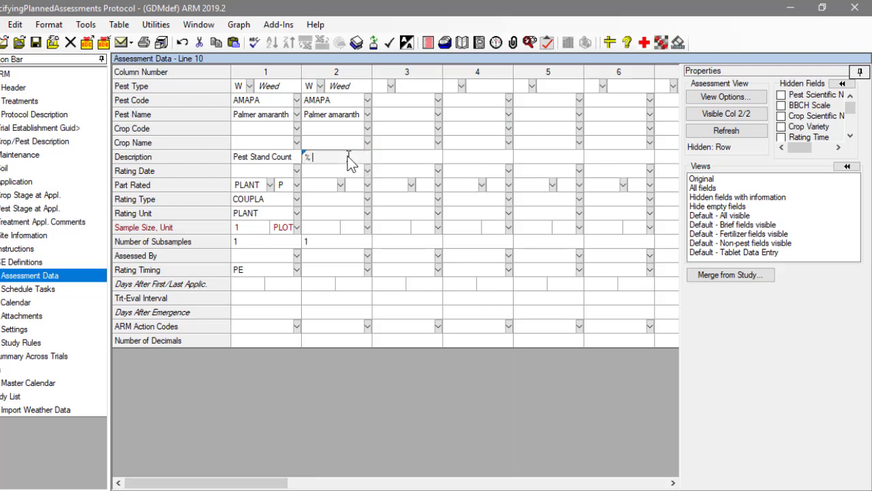
text(Control - 1 week)
key(Return)
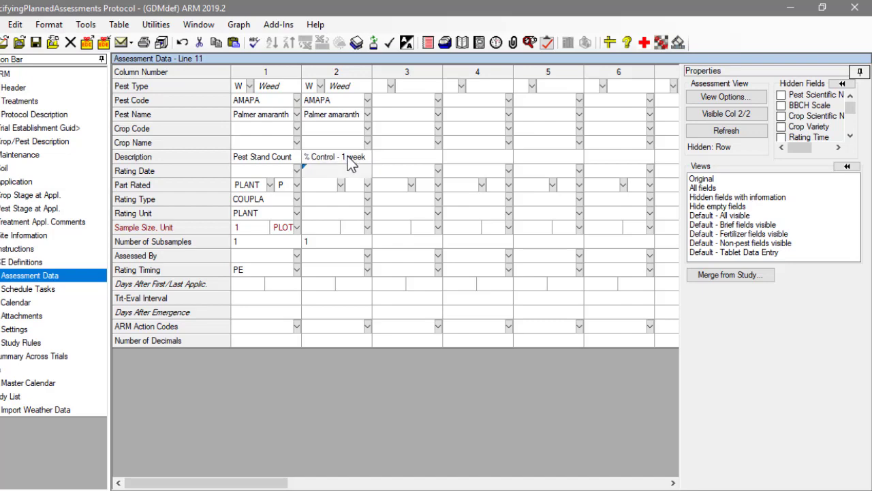
click(342, 186)
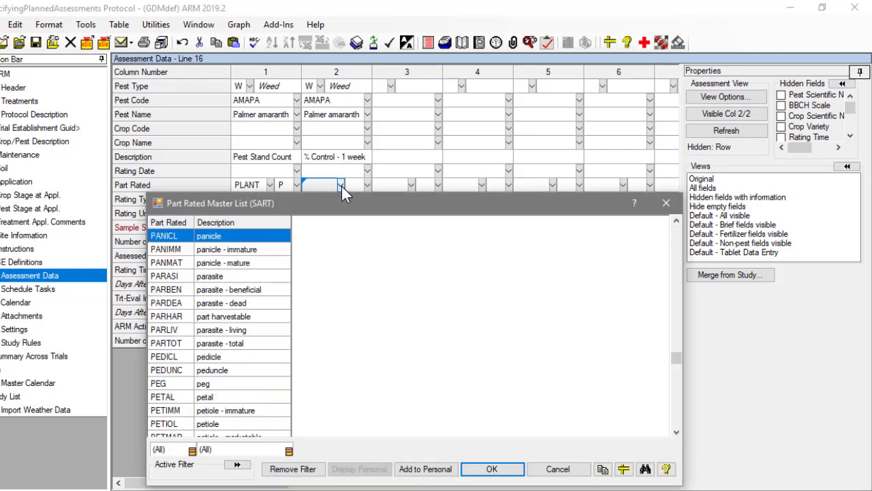
text(plant)
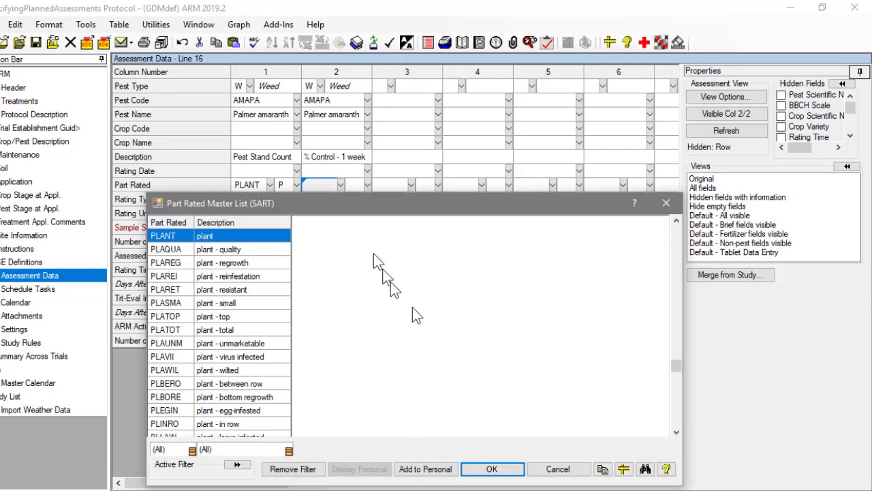
click(499, 470)
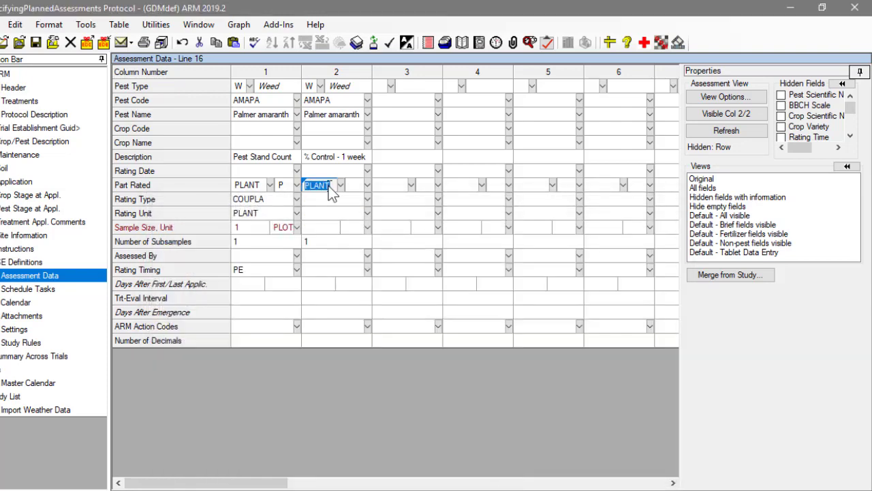
click(350, 185)
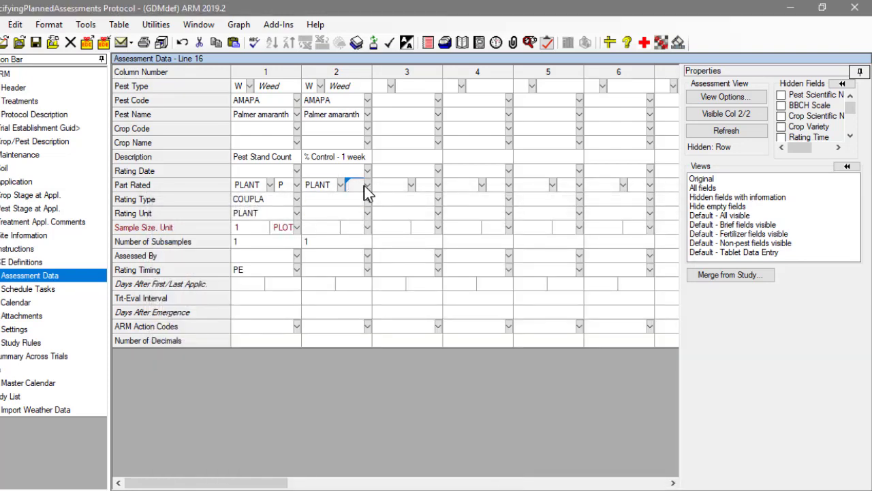
click(366, 186)
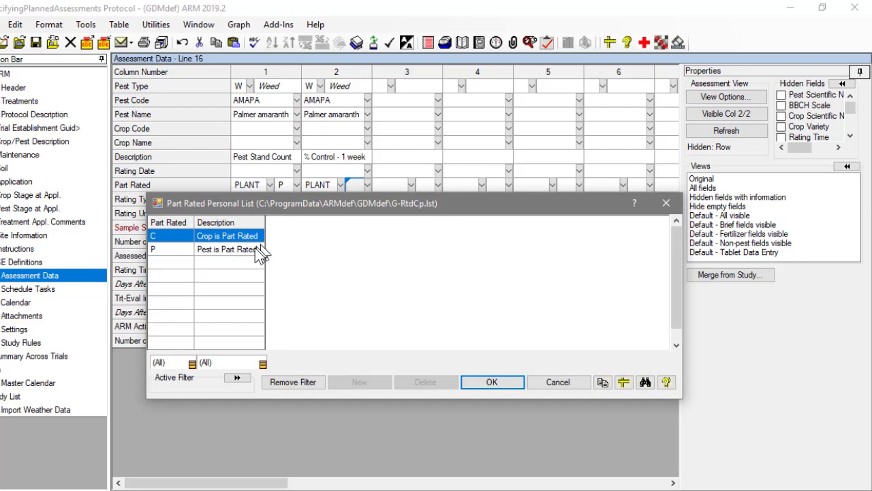
double_click(256, 249)
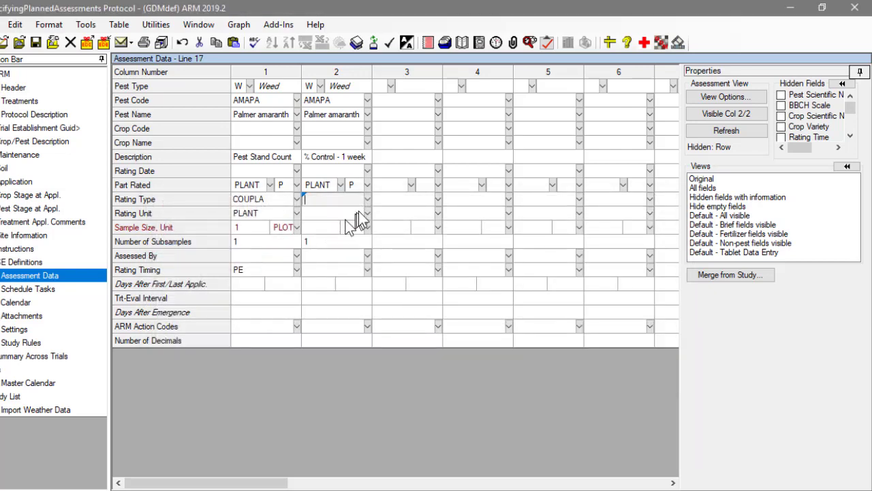
Step: Give column 2 Rating Type CONTRO, unit %, and Sample Size 1 PLOT
click(368, 199)
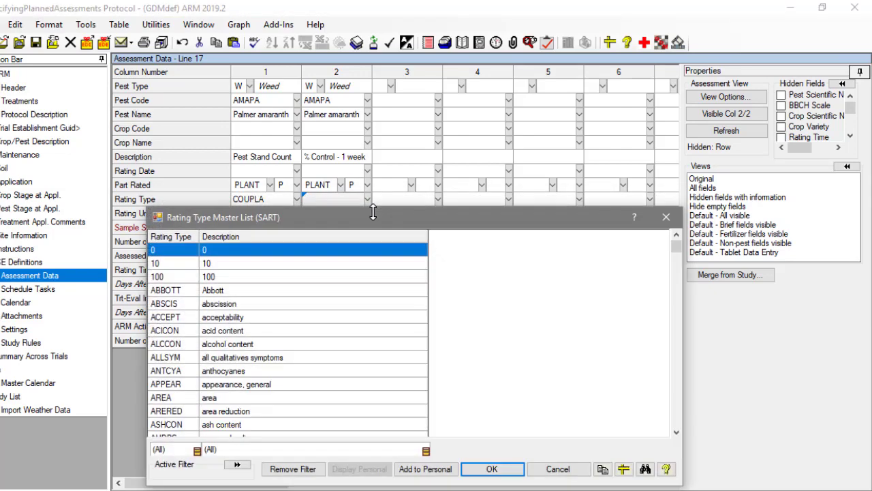
text(contro)
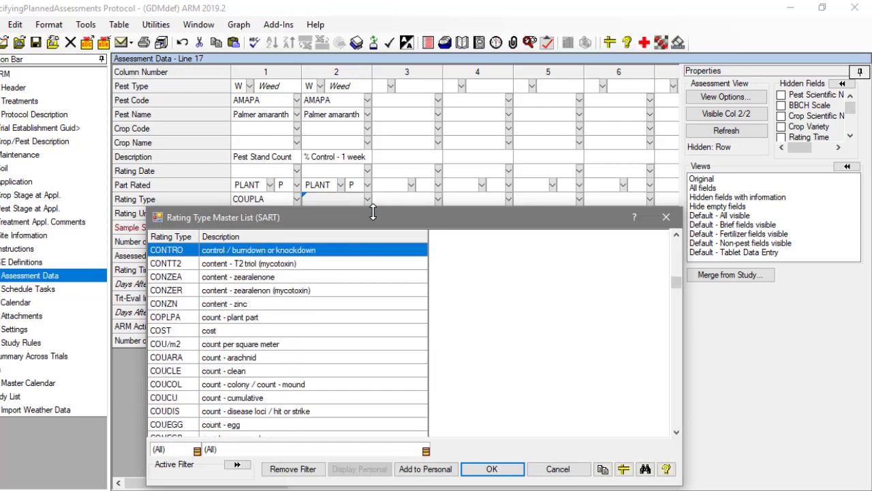
click(514, 470)
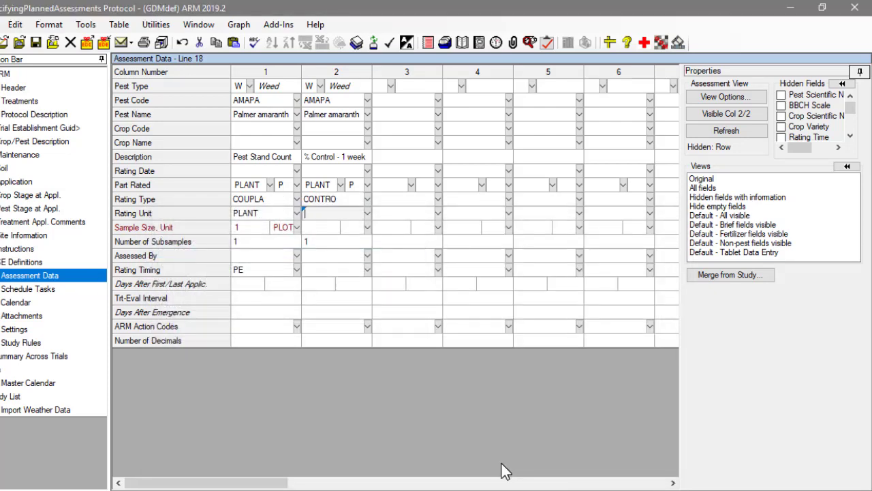
text(%)
key(Return)
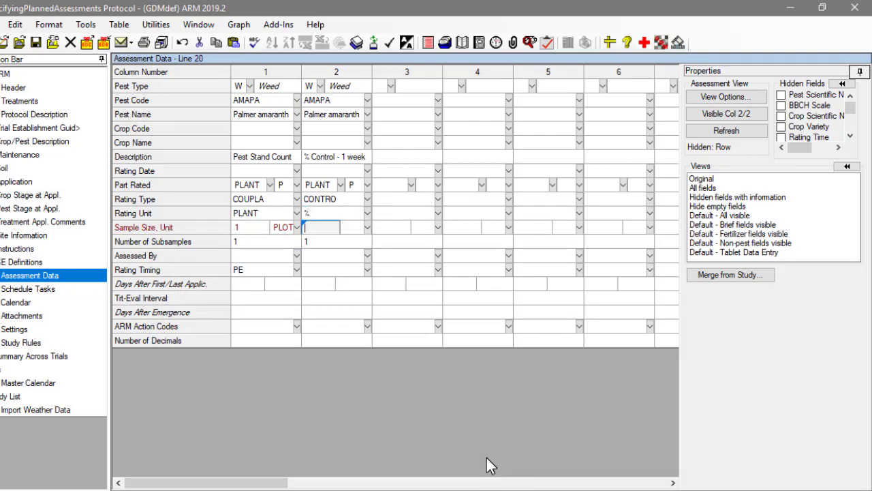
text(1)
key(Tab)
text(PLOT)
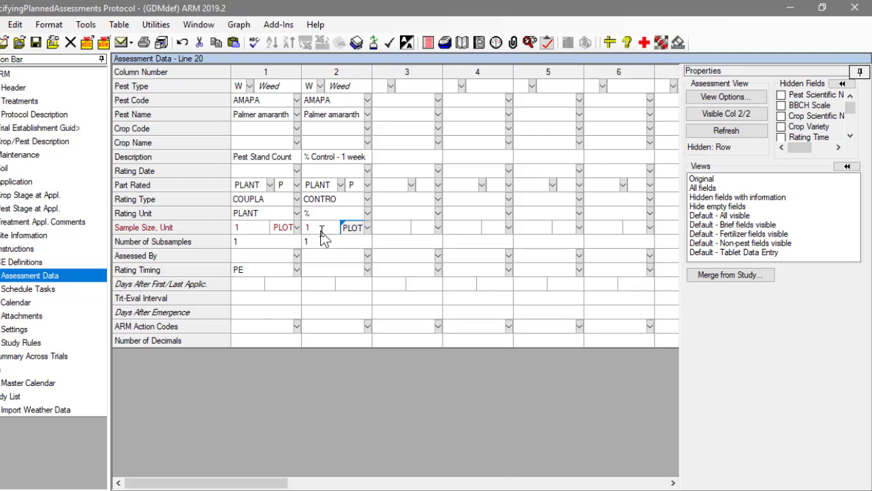
key(Return)
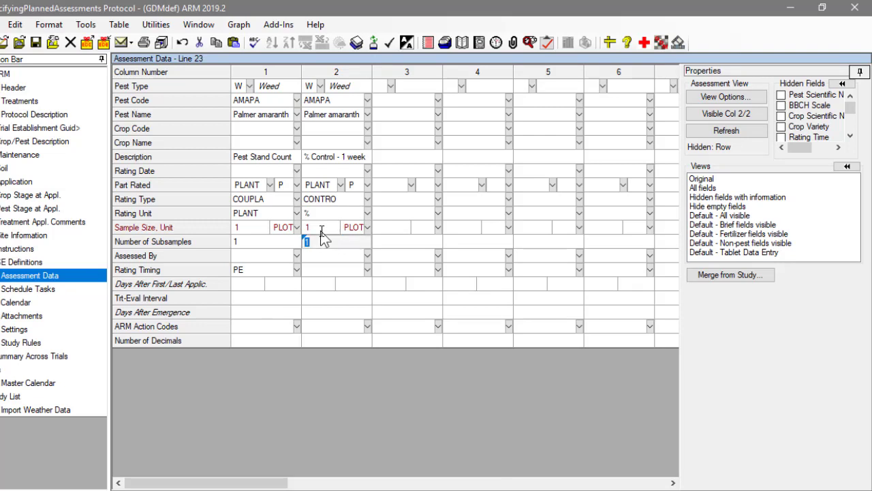
Step: Enter 7 DA-B as column 2's Trt-Eval Interval
click(321, 297)
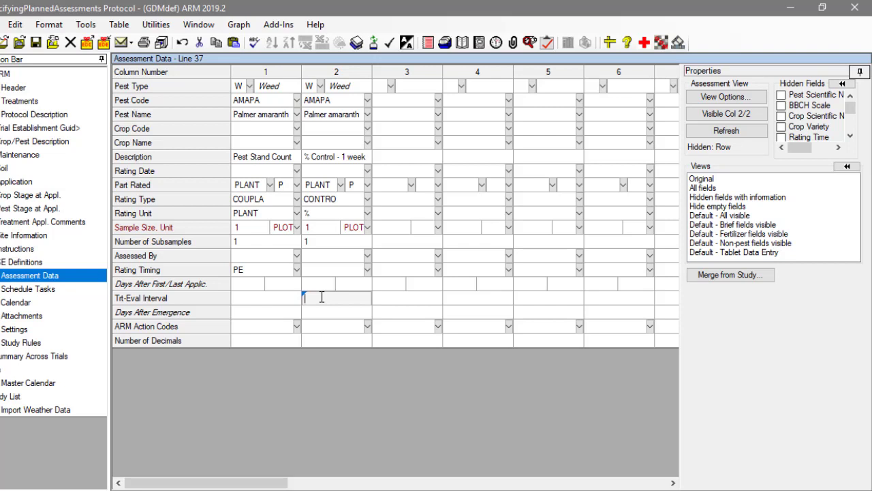
text(7)
text( DA)
text(T)
text(B)
key(Return)
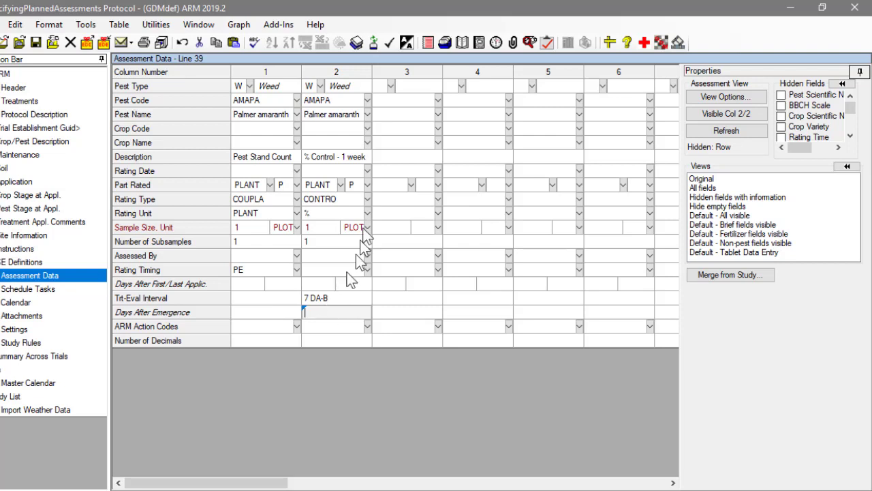
Step: Pick GLXMA Soybean as column 3's crop and describe it as 'Raw Grain Wgt'
click(416, 131)
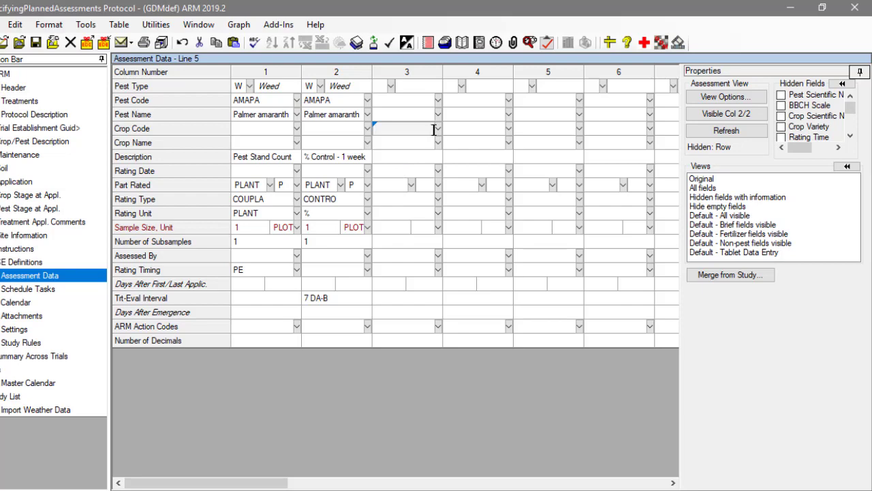
click(436, 130)
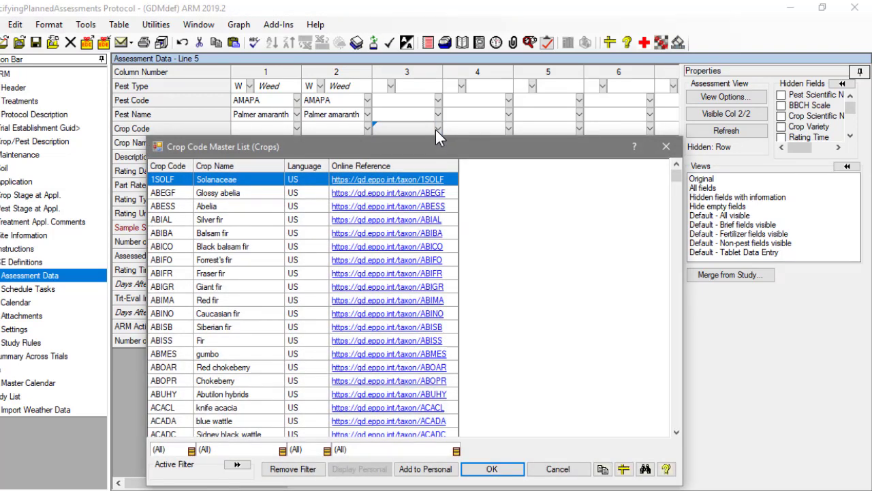
text(glx)
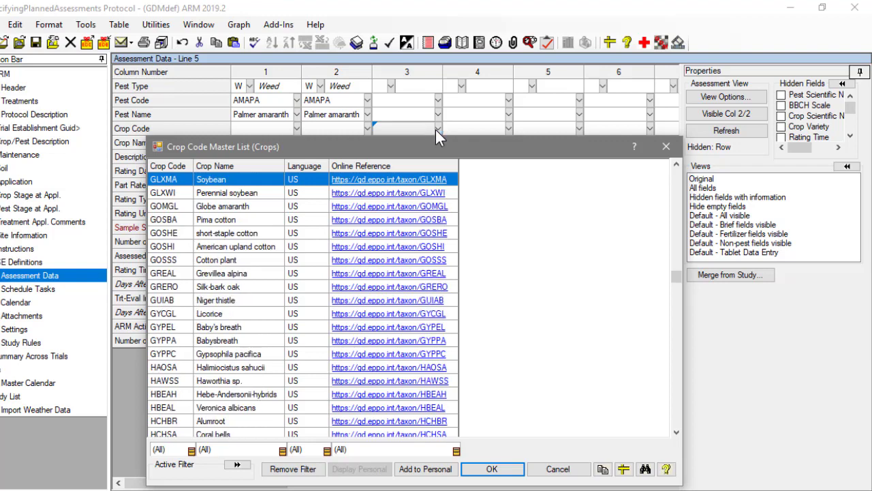
click(511, 468)
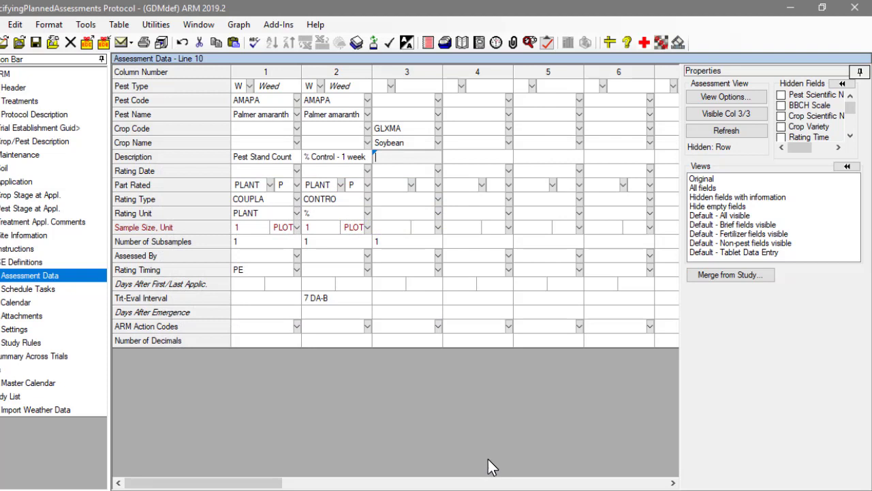
text(Raw Grain Wgt)
key(Return)
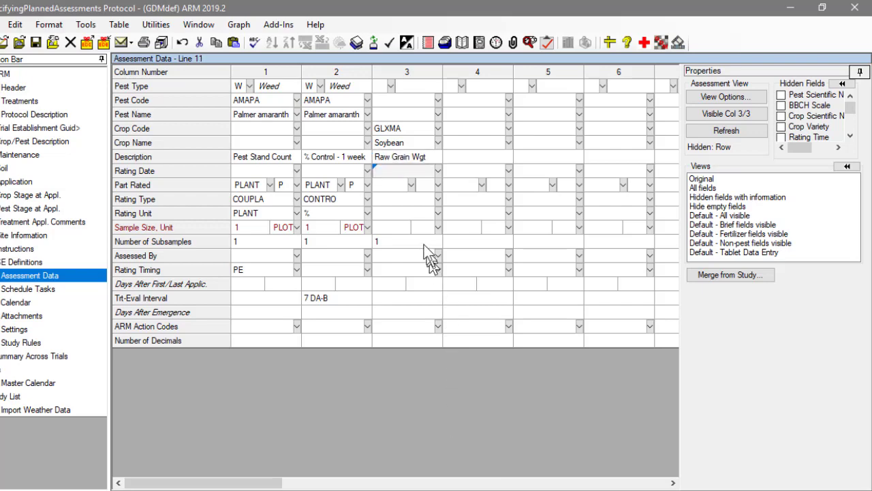
Step: Set column 3's Part Rated to GRAIN with C, crop is part rated
click(412, 184)
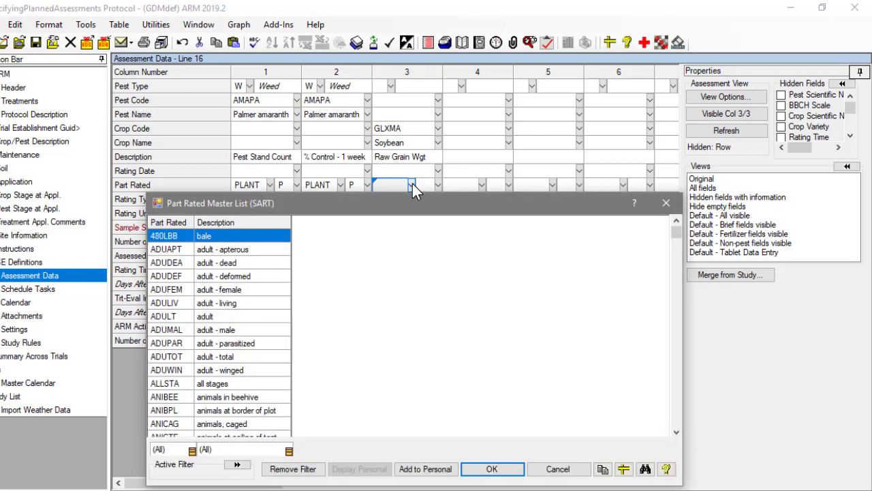
text(grain)
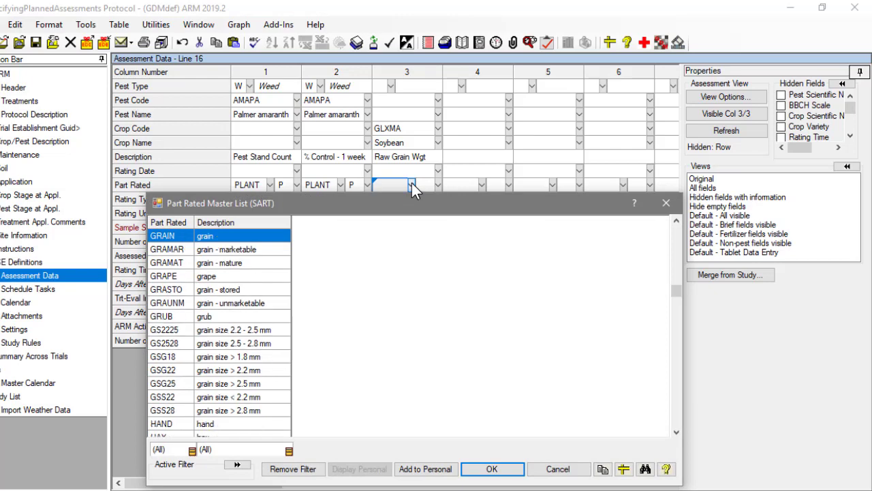
click(514, 474)
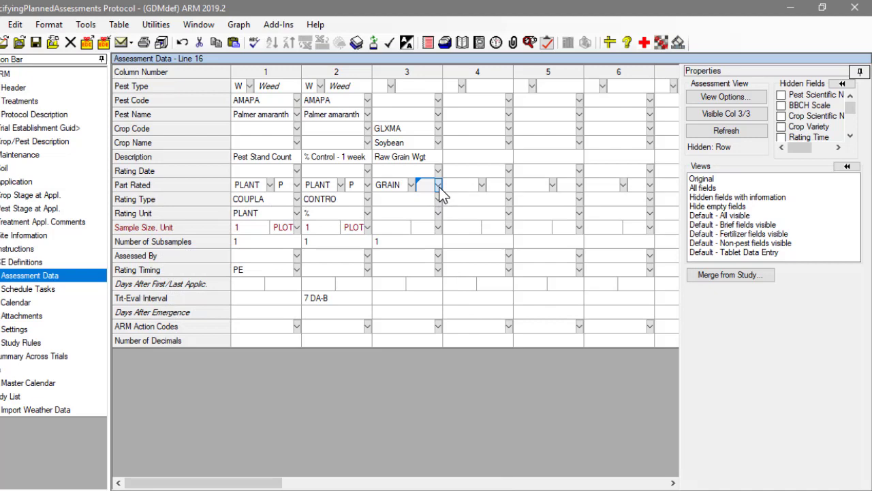
click(439, 185)
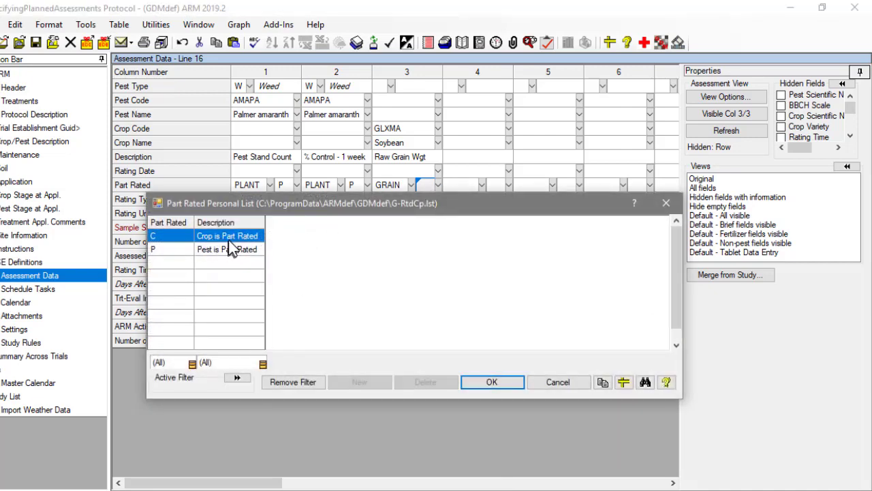
click(514, 386)
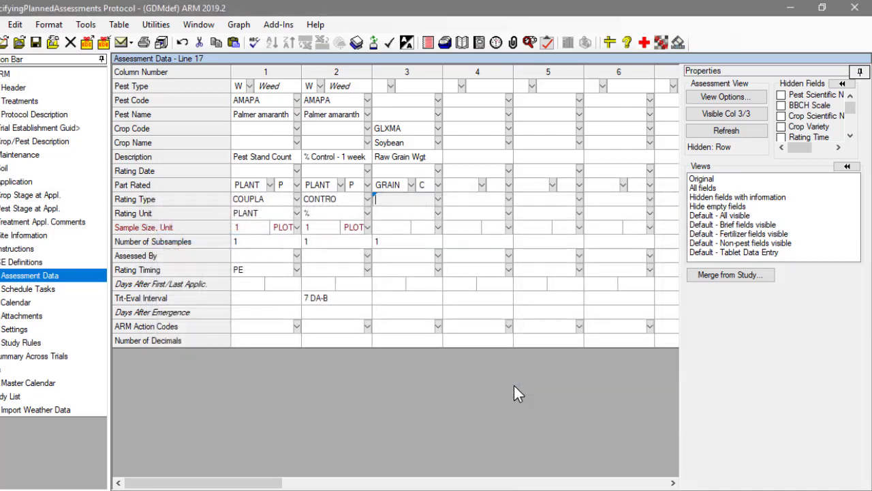
Step: Give column 3 Rating Type WEIGHT, unit kg, and Sample Size 1 PLOT
click(438, 201)
text(weight)
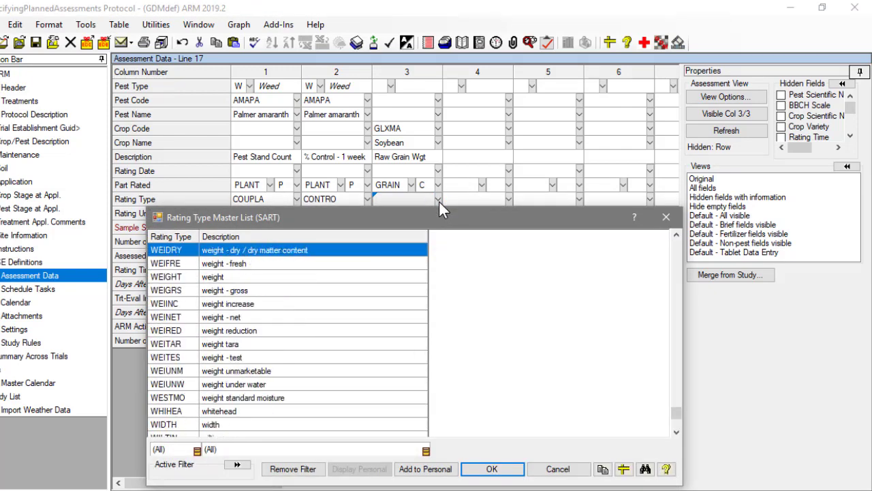
click(492, 468)
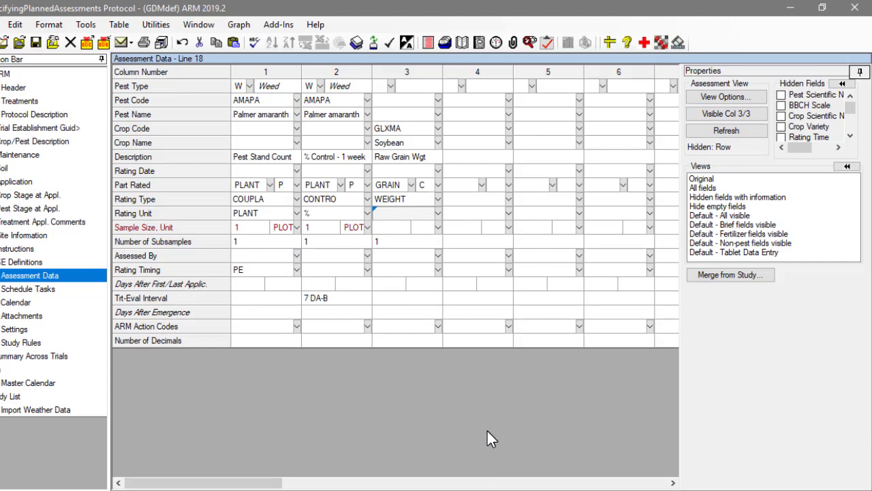
click(438, 214)
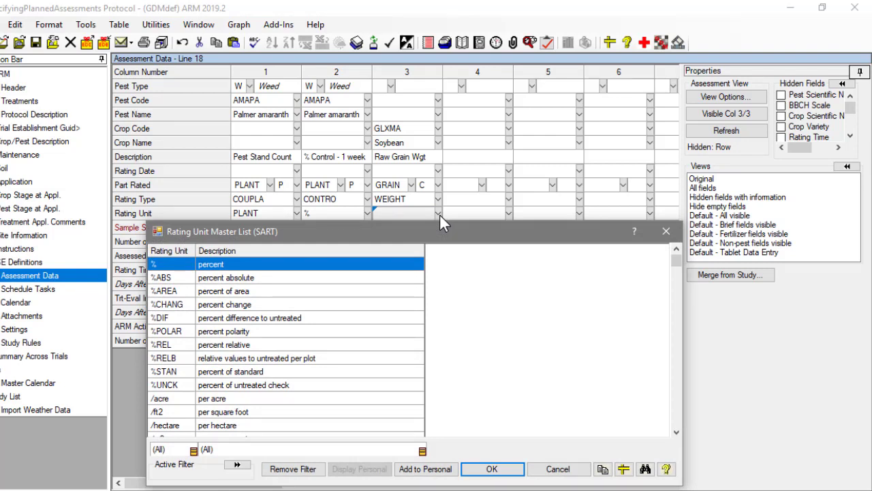
text(kg)
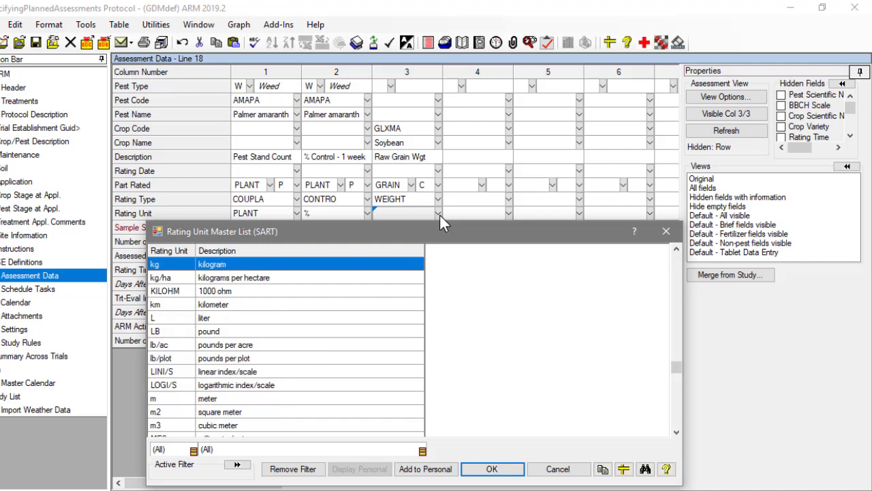
click(497, 470)
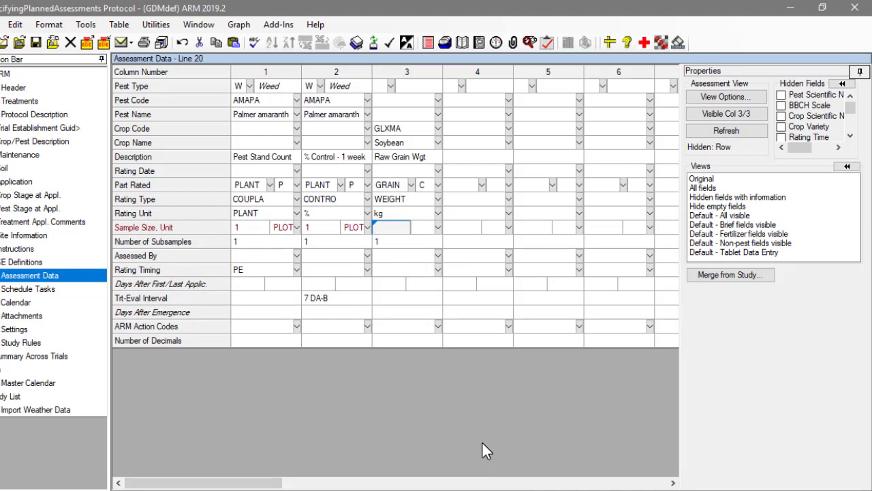
text(1)
key(Tab)
text(PLOT)
key(Return)
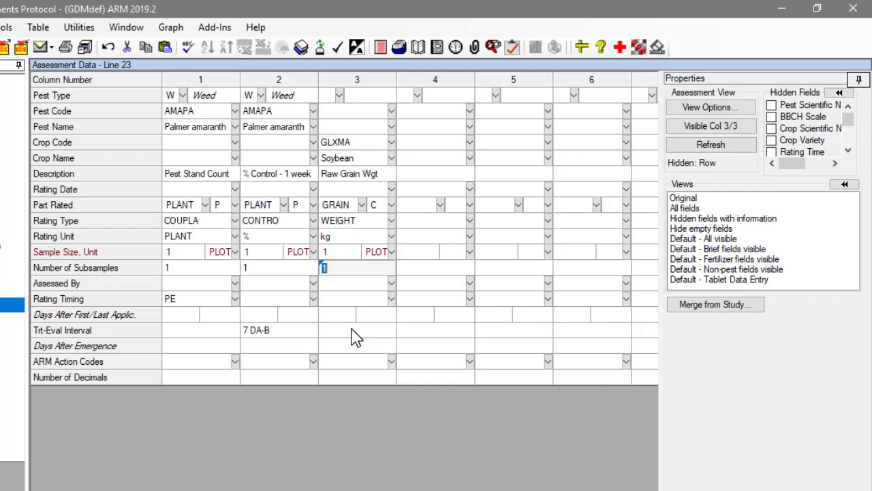
Step: Hide the Rating Date and Crop Name rows using Hide Current Field
right_click(339, 191)
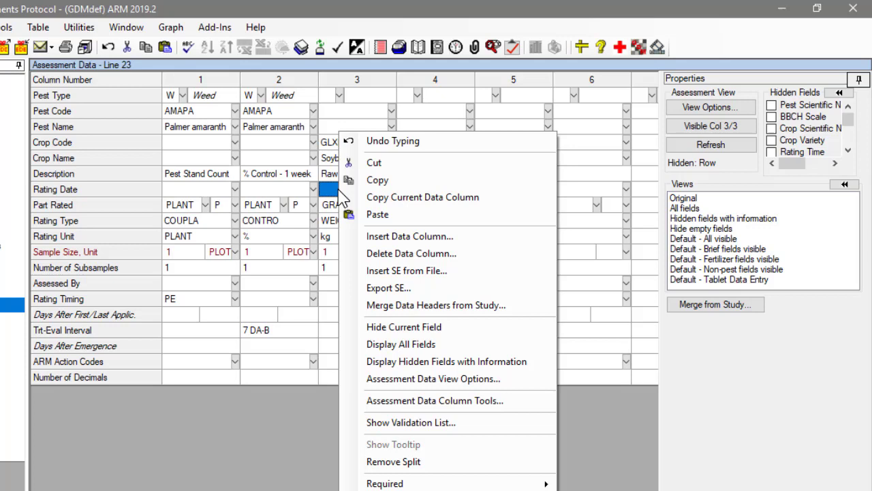
click(464, 327)
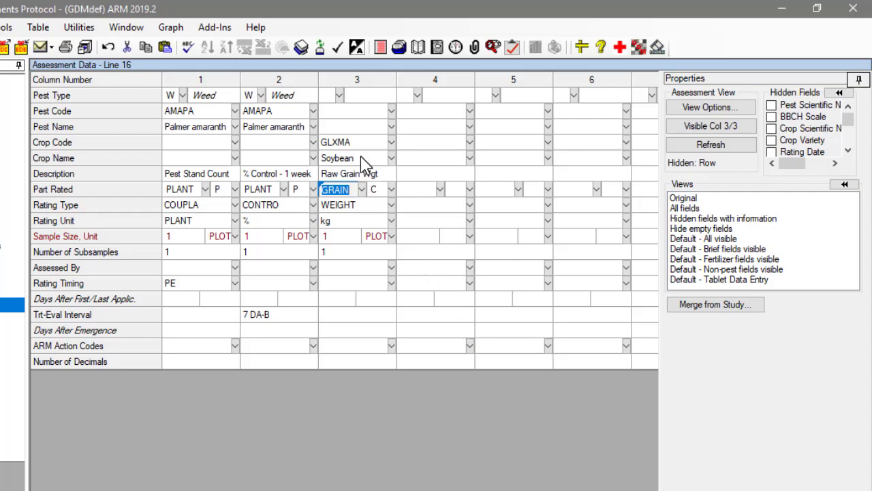
click(362, 161)
right_click(362, 160)
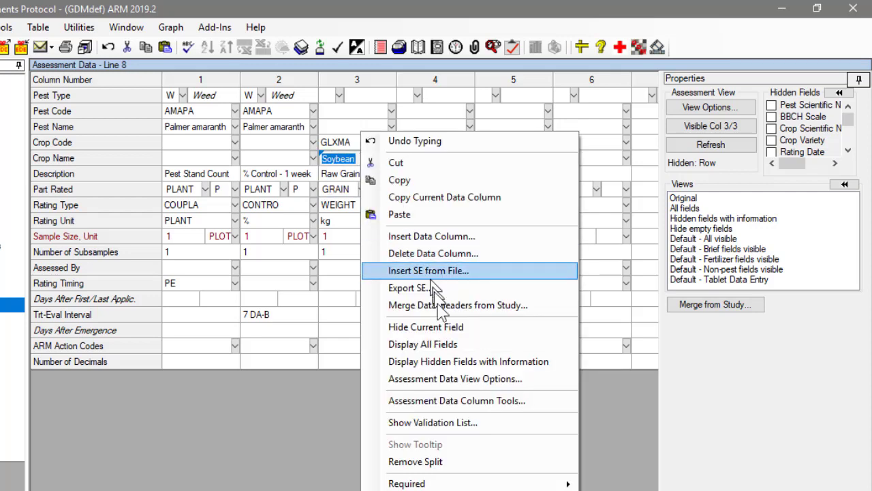
click(470, 330)
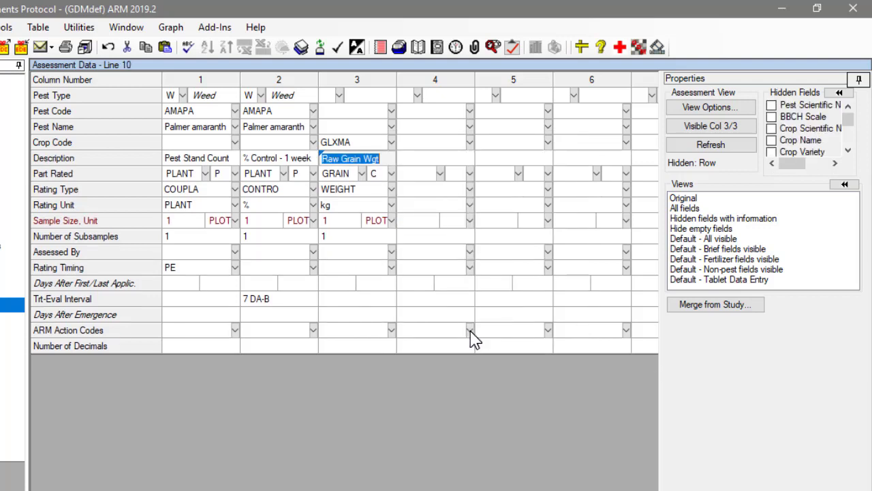
click(364, 256)
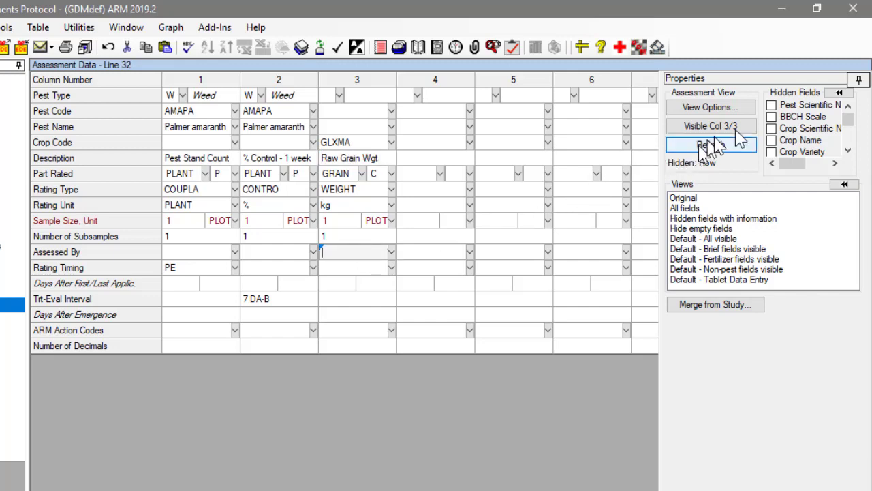
Step: Unhide the Crop Name and Rating Date rows from the Hidden Fields list
click(839, 94)
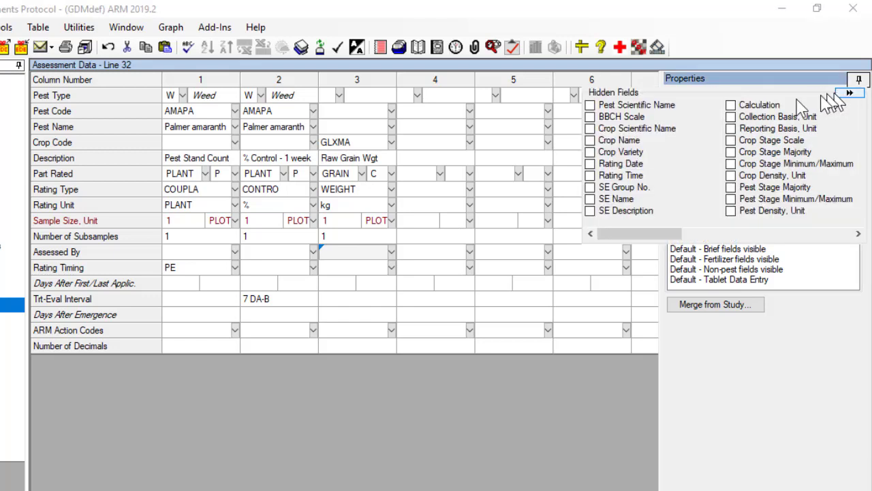
click(590, 142)
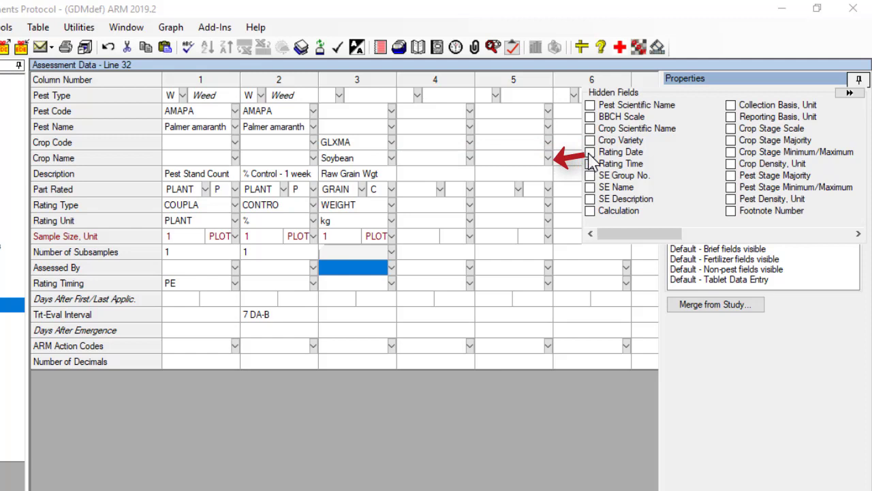
click(590, 152)
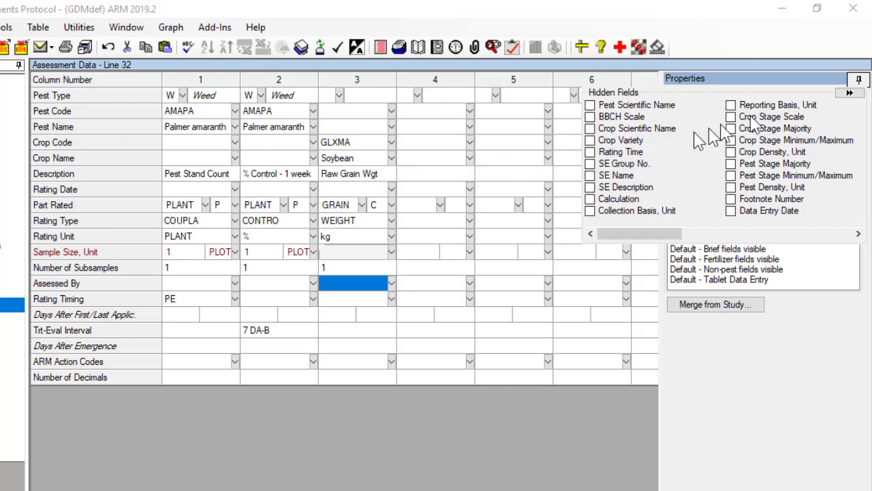
click(849, 93)
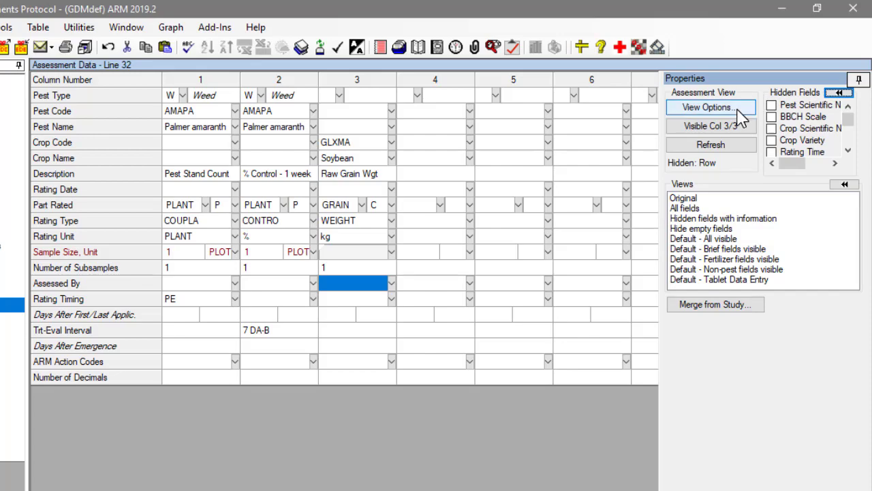
Step: Open ARM Options on the Assessment Data View tab via View Options
click(709, 108)
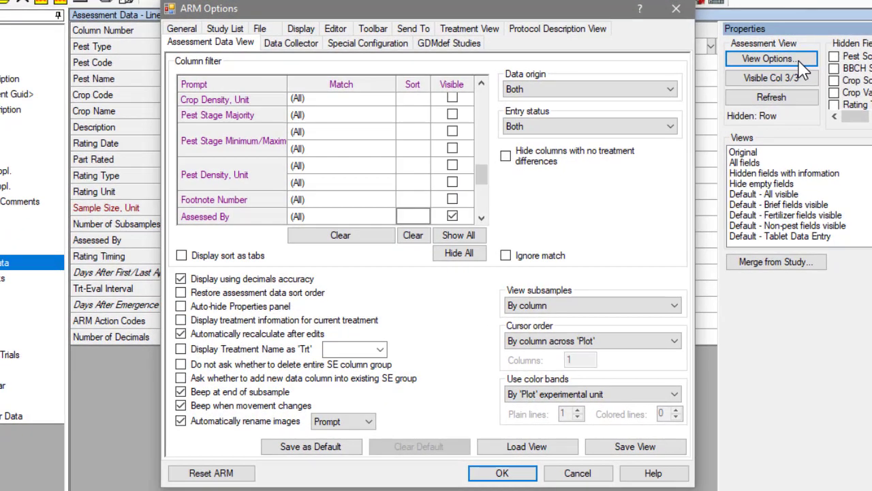